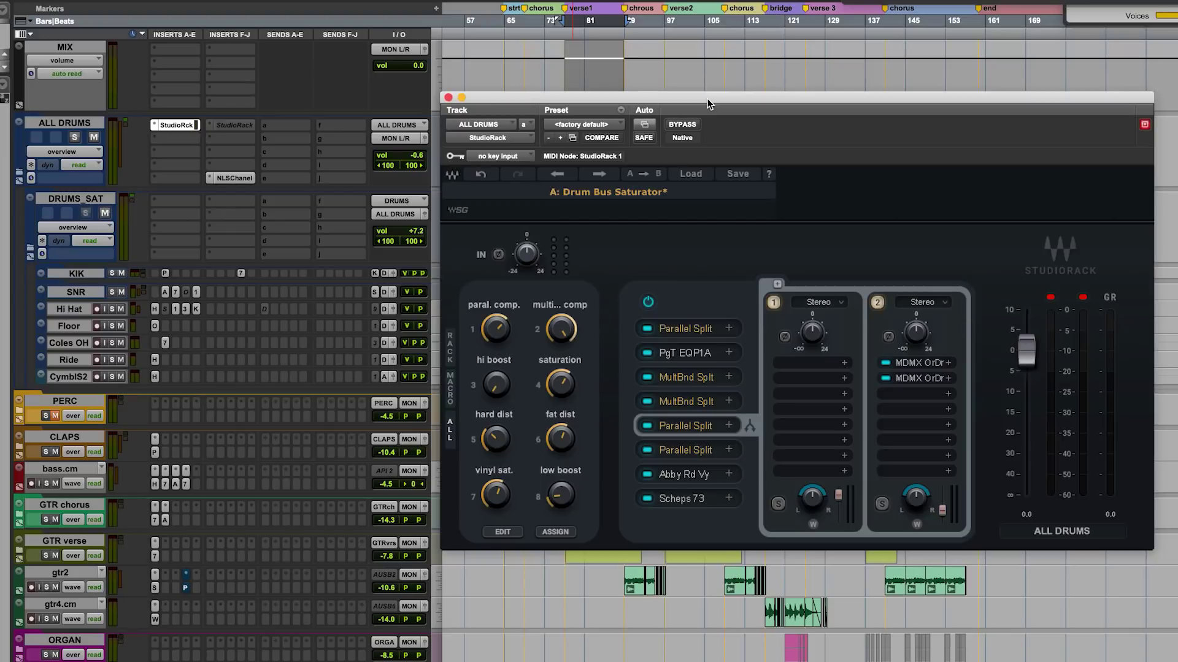
Step: Close the Abbey Road Vinyl window and move the StudioRack window clear of the ALL DRUMS track's inserts
{"action": "left_click_drag", "start_coordinate": [708, 101], "coordinate": [716, 123]}
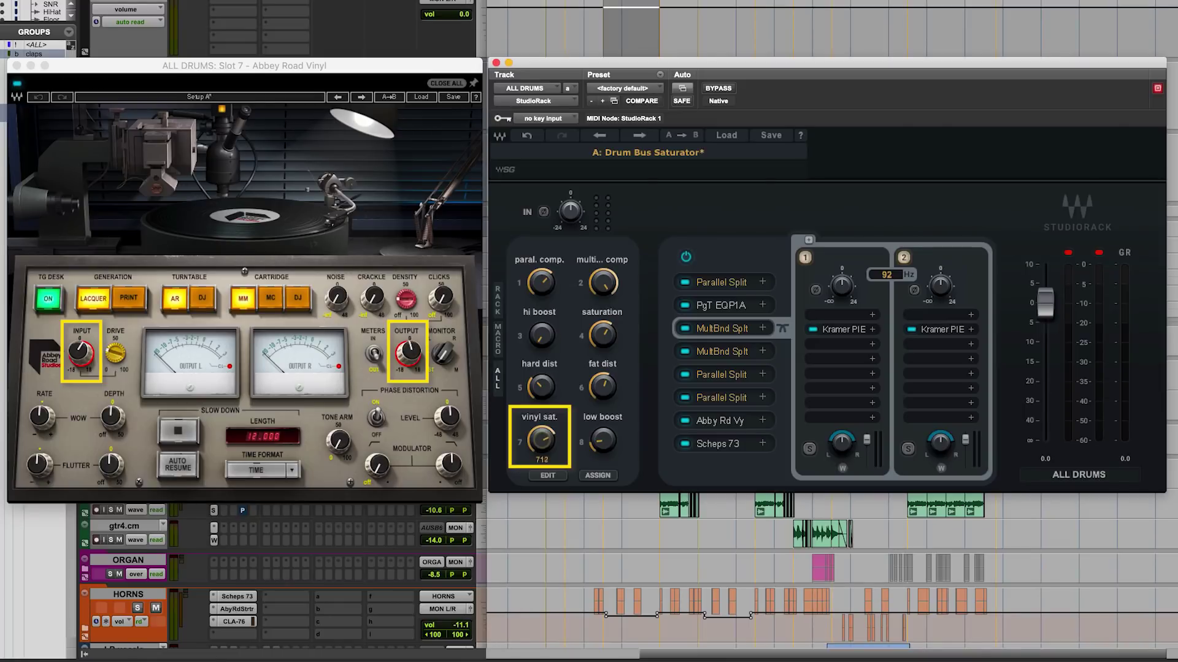
{"action": "left_click", "coordinate": [17, 65]}
{"action": "left_click_drag", "start_coordinate": [658, 65], "coordinate": [660, 150]}
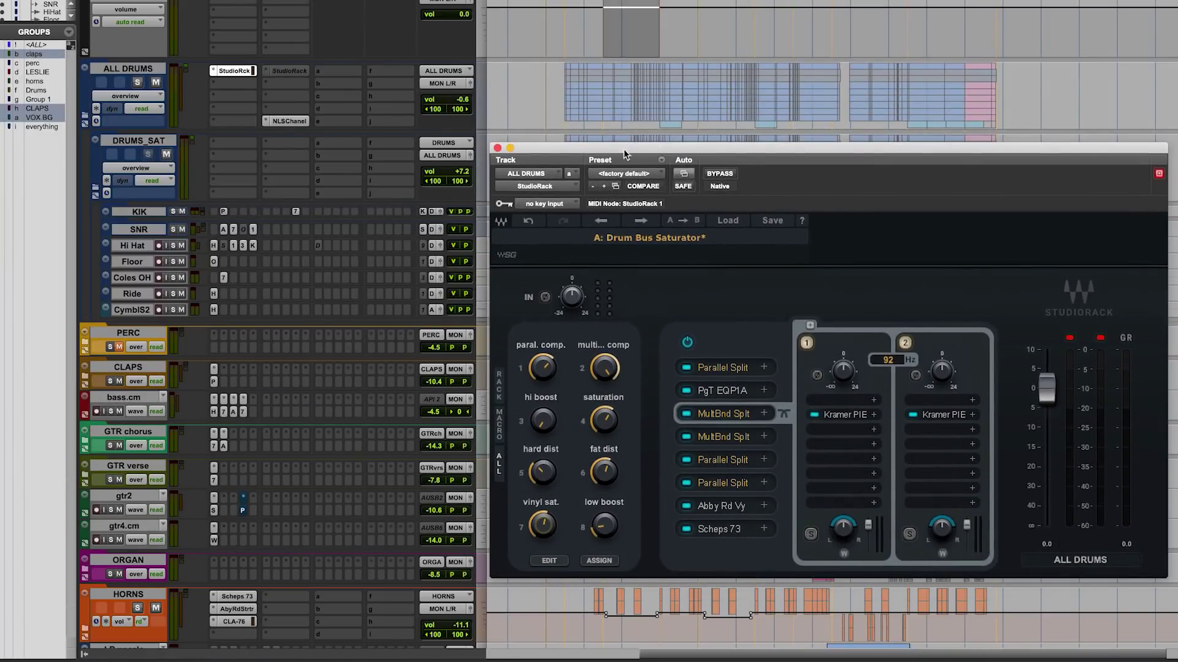
Step: Bypass StudioRack on the drum bus, start playback and solo the ALL DRUMS track
{"action": "left_click", "coordinate": [712, 176]}
{"action": "key", "text": "space"}
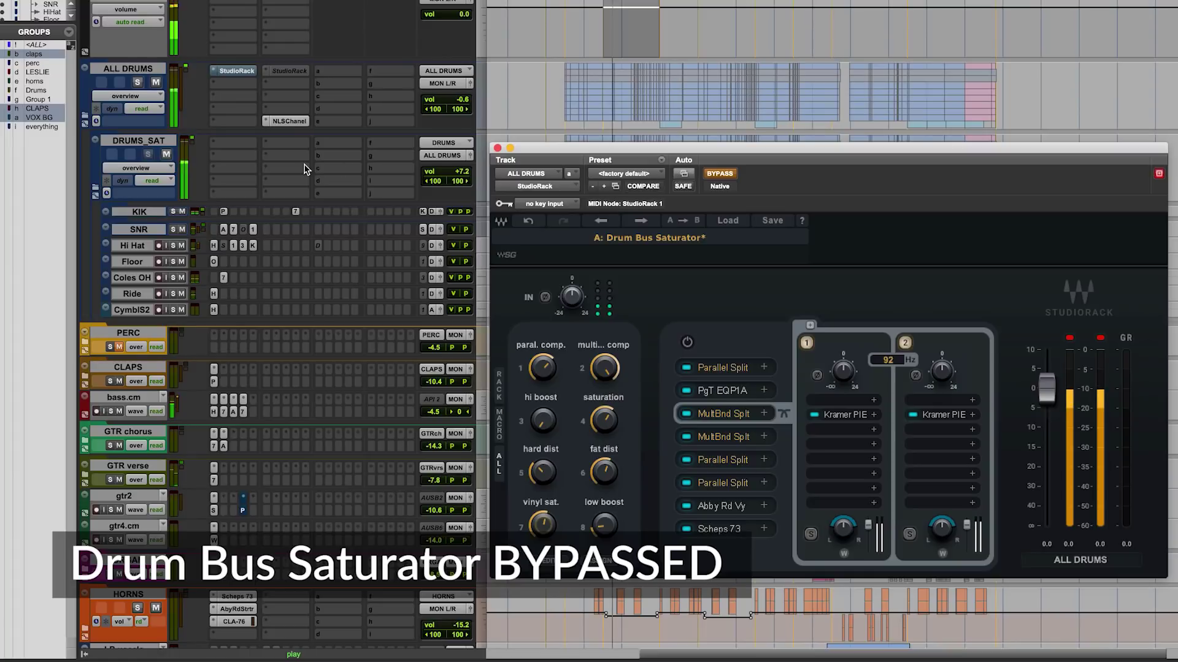
{"action": "left_click", "coordinate": [140, 86]}
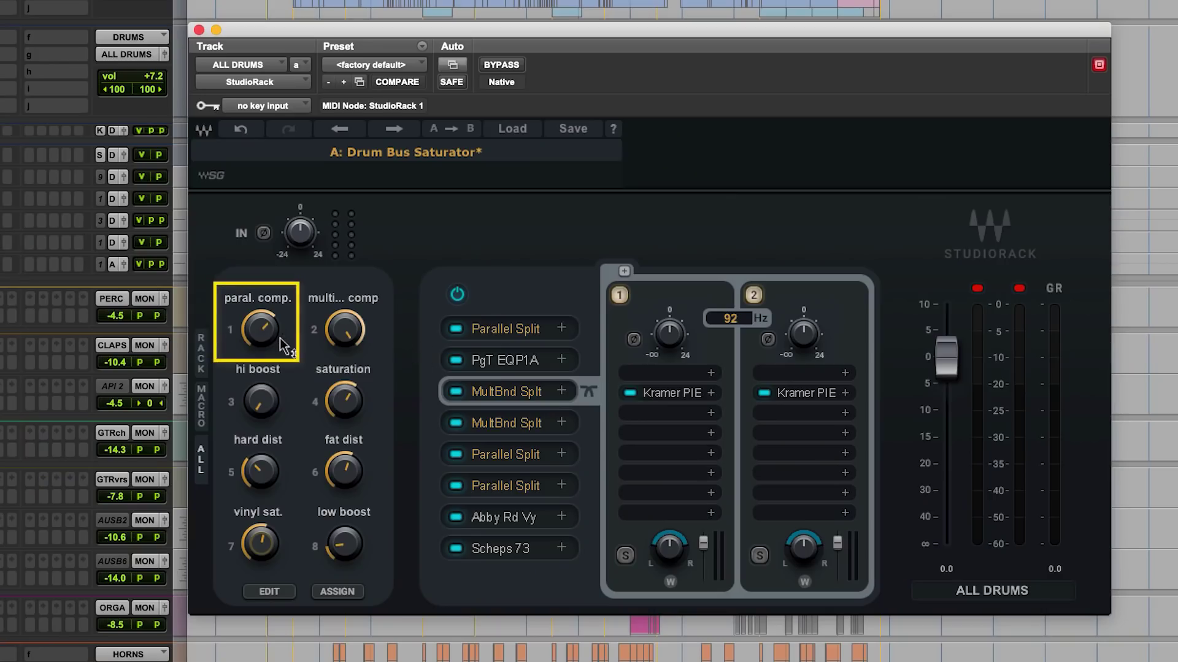
Step: Play the drums and inspect the CLA-76 in the second chain of the first Parallel Split
{"action": "key", "text": "space"}
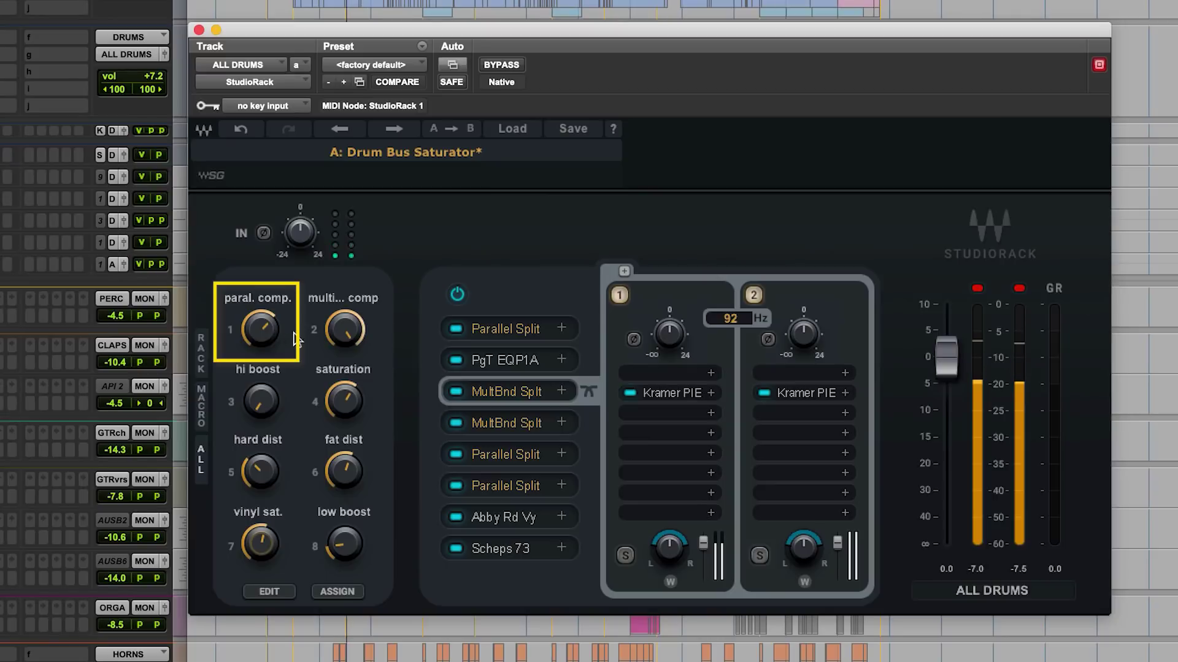
{"action": "left_click", "coordinate": [499, 334]}
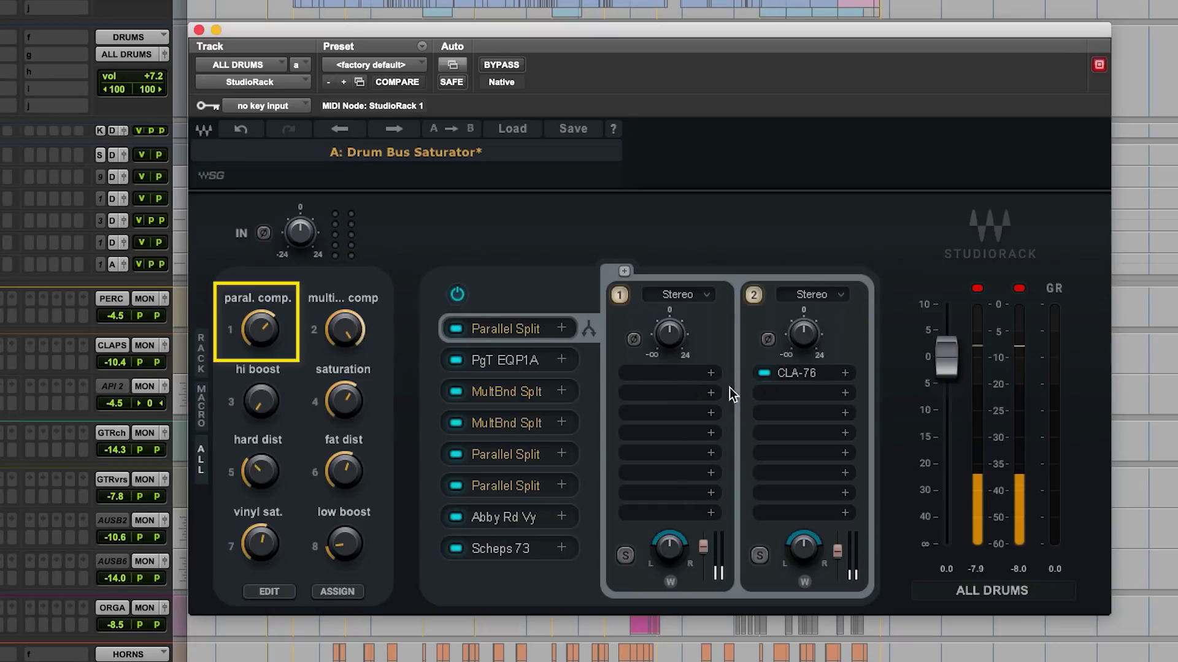
{"action": "left_click", "coordinate": [796, 373]}
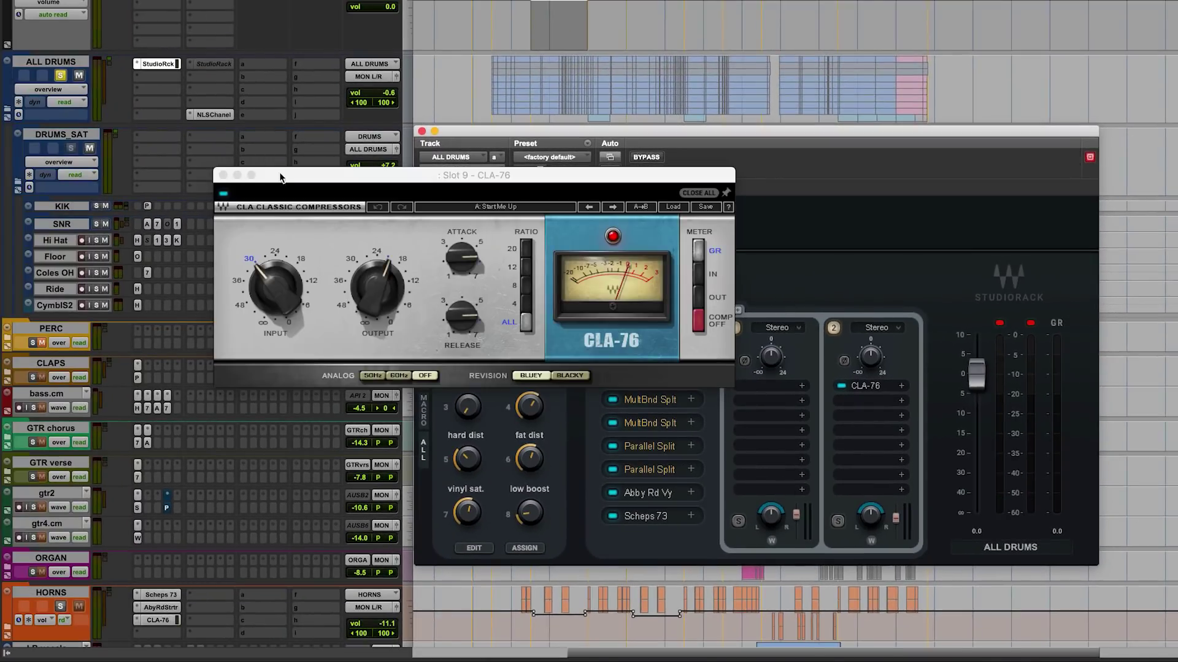
{"action": "left_click_drag", "start_coordinate": [279, 178], "coordinate": [496, 23]}
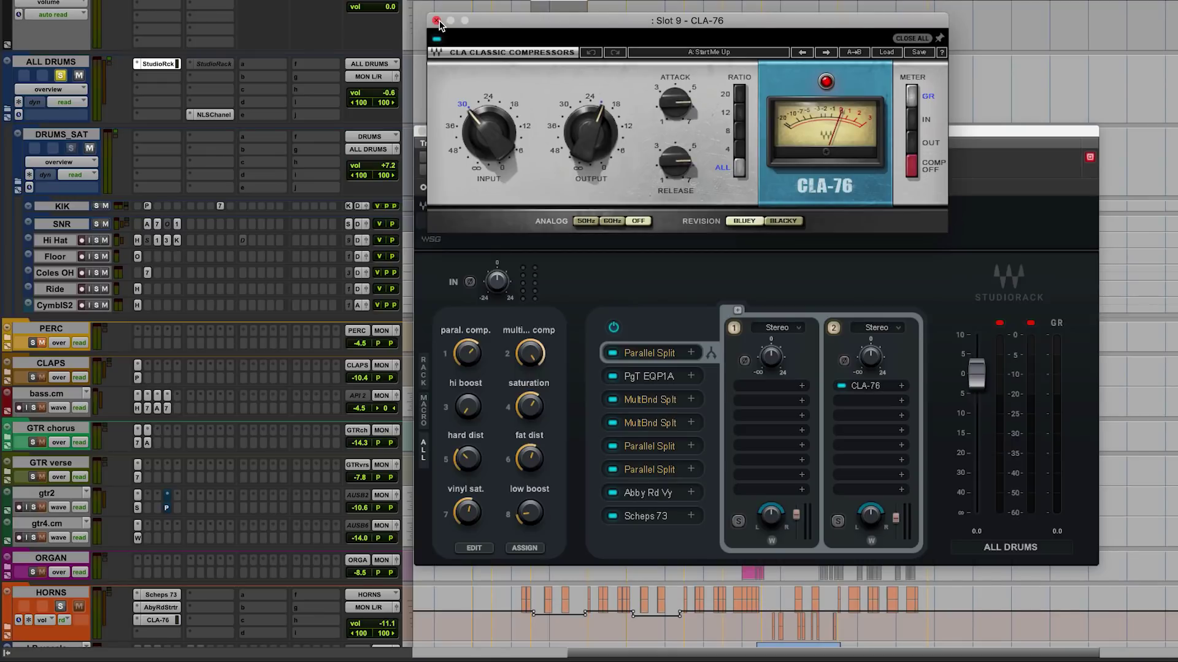
{"action": "left_click", "coordinate": [436, 21]}
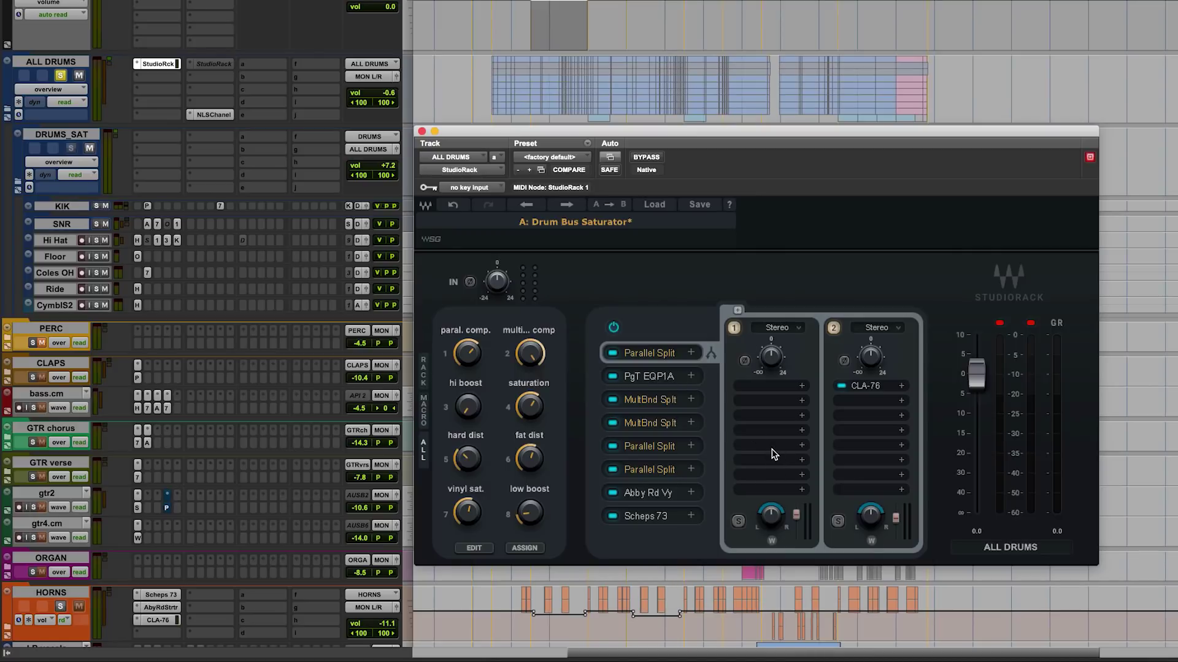
Step: Lower the paral. comp. macro to 522 while auditioning the drums
{"action": "key", "text": "space"}
{"action": "left_click_drag", "start_coordinate": [468, 353], "coordinate": [468, 383]}
{"action": "key", "text": "space"}
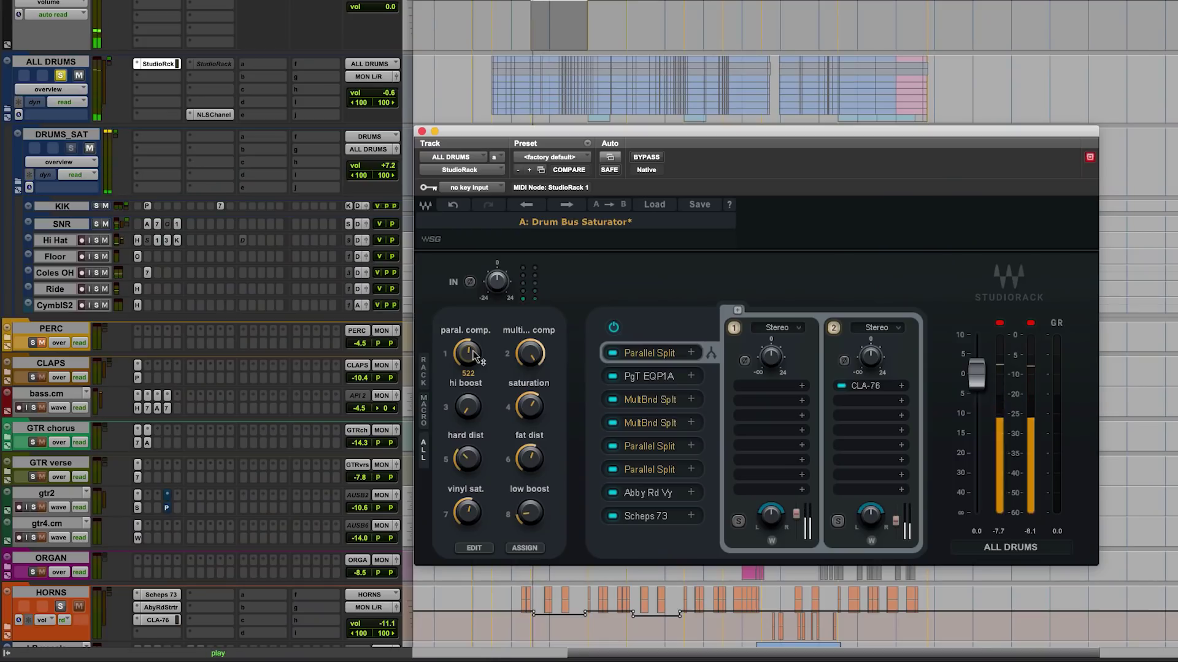
Step: Compare the drums during playback with the CLA-76 parallel chain switched off and on
{"action": "left_click", "coordinate": [833, 328]}
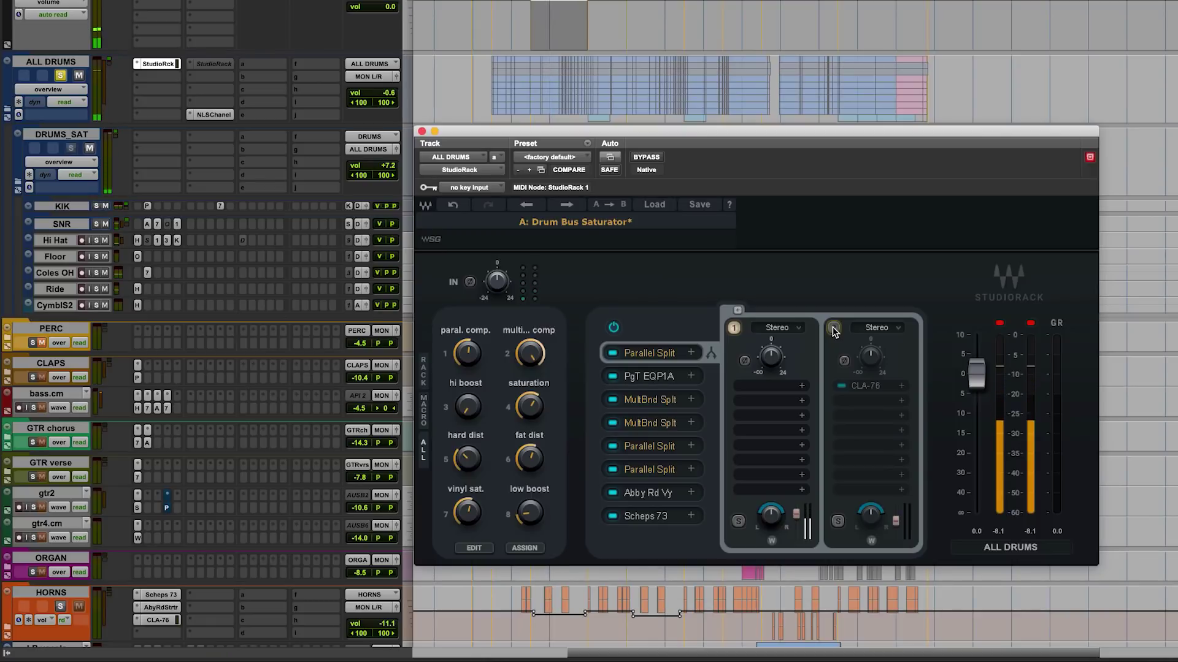
{"action": "left_click", "coordinate": [833, 328]}
{"action": "key", "text": "space"}
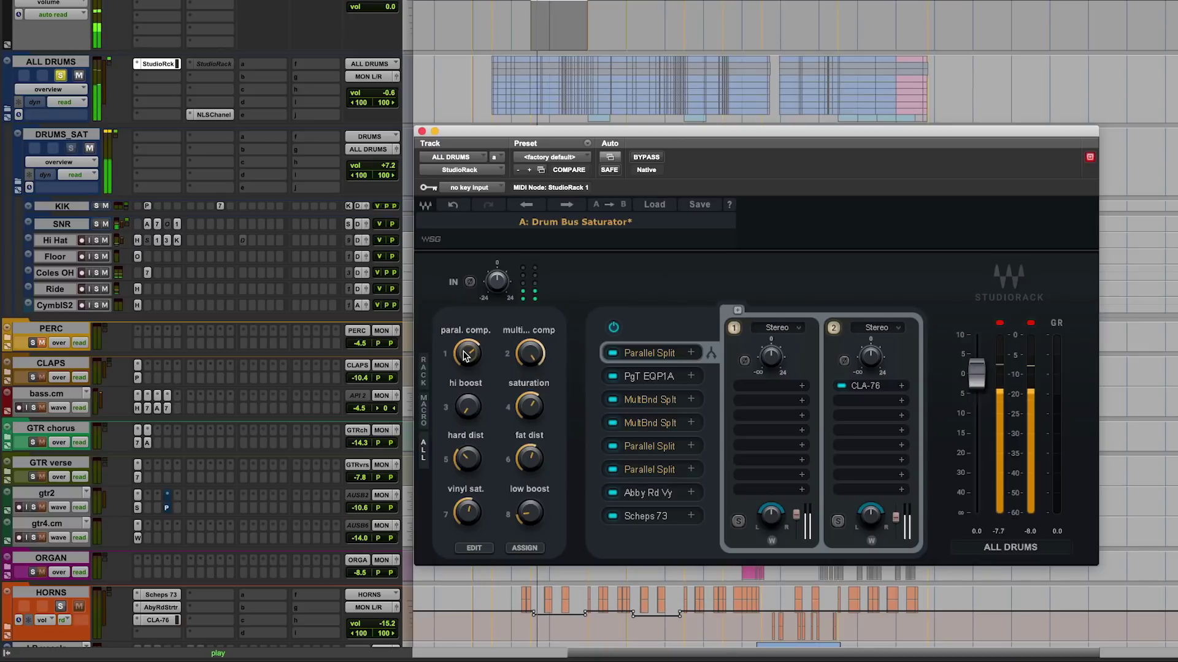
{"action": "left_click", "coordinate": [833, 329]}
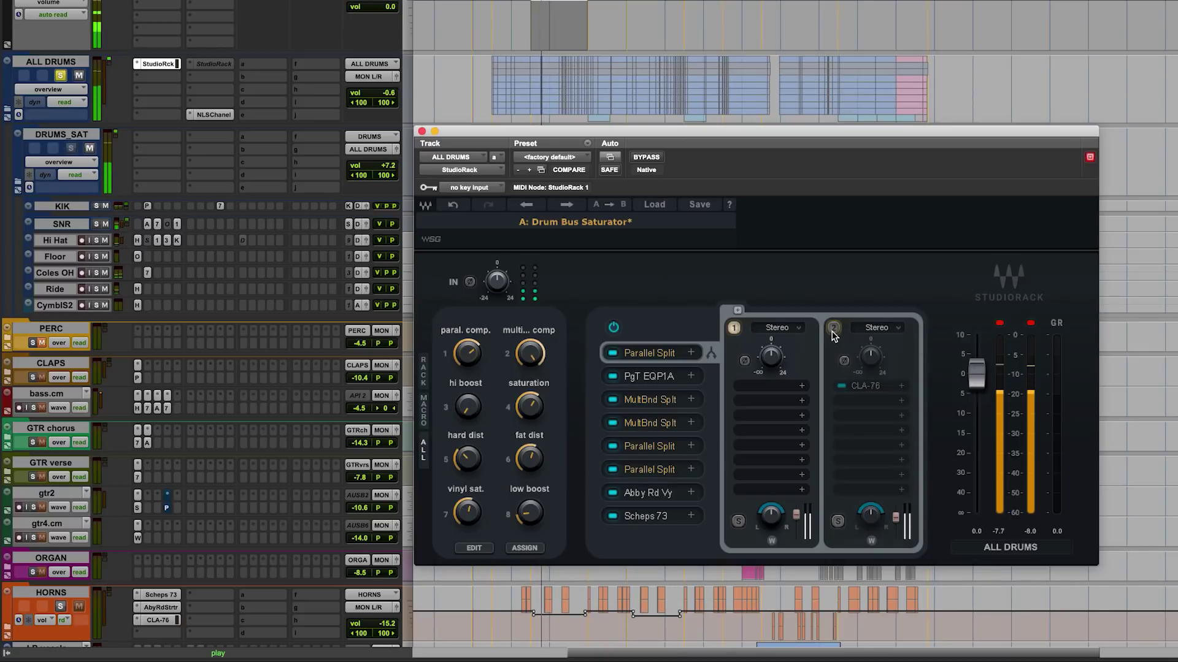
{"action": "left_click", "coordinate": [832, 329]}
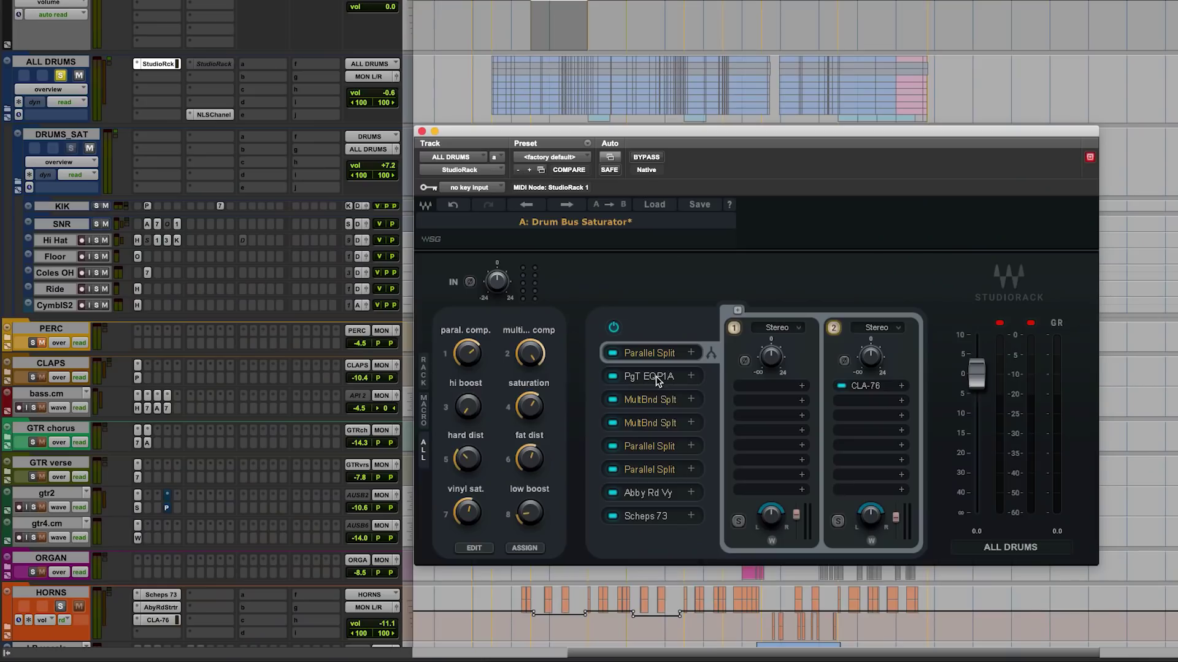
Step: Open the PuigTec EQP1A in slot 2, place it beside the macros and check the hi boost control
{"action": "left_click", "coordinate": [656, 375]}
{"action": "left_click_drag", "start_coordinate": [653, 381], "coordinate": [860, 339]}
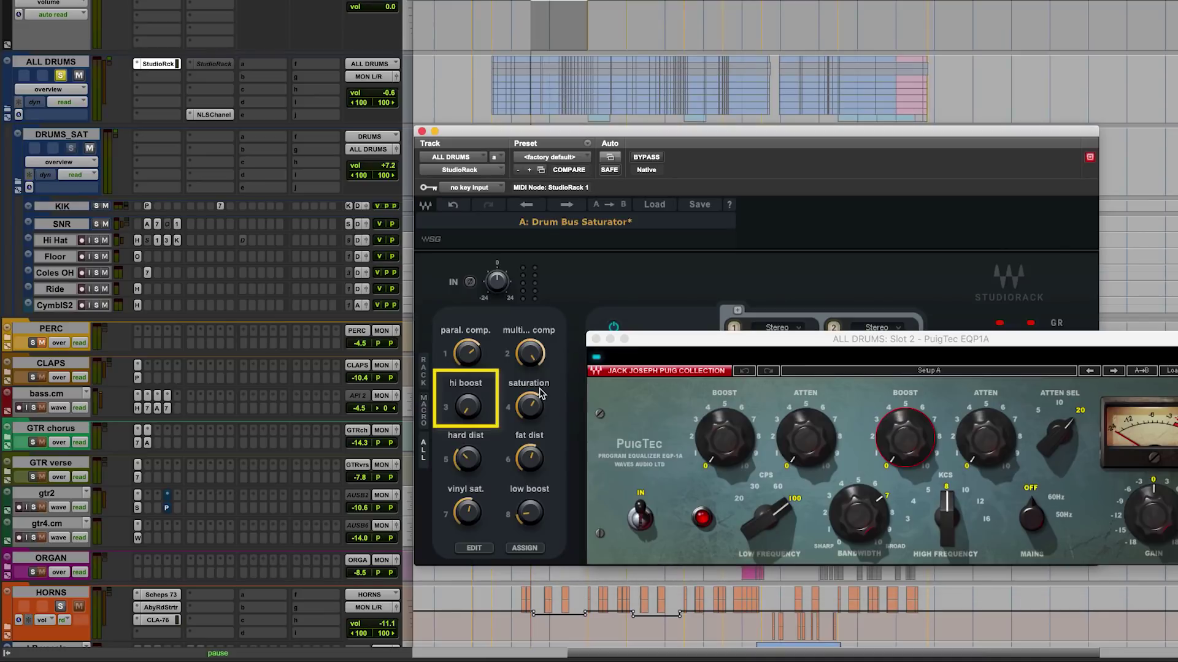
{"action": "left_click", "coordinate": [467, 423]}
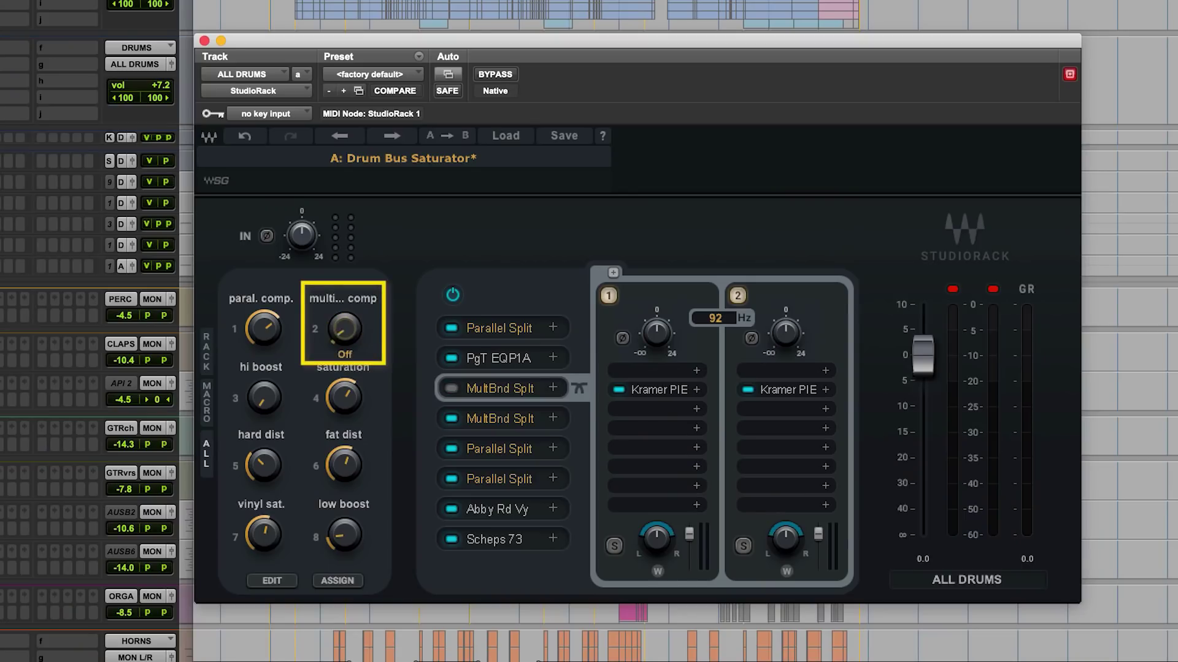
Step: Switch the first MultBnd Splt slot back on and audition the multiband compression
{"action": "right_click", "coordinate": [348, 323]}
{"action": "left_click", "coordinate": [398, 395]}
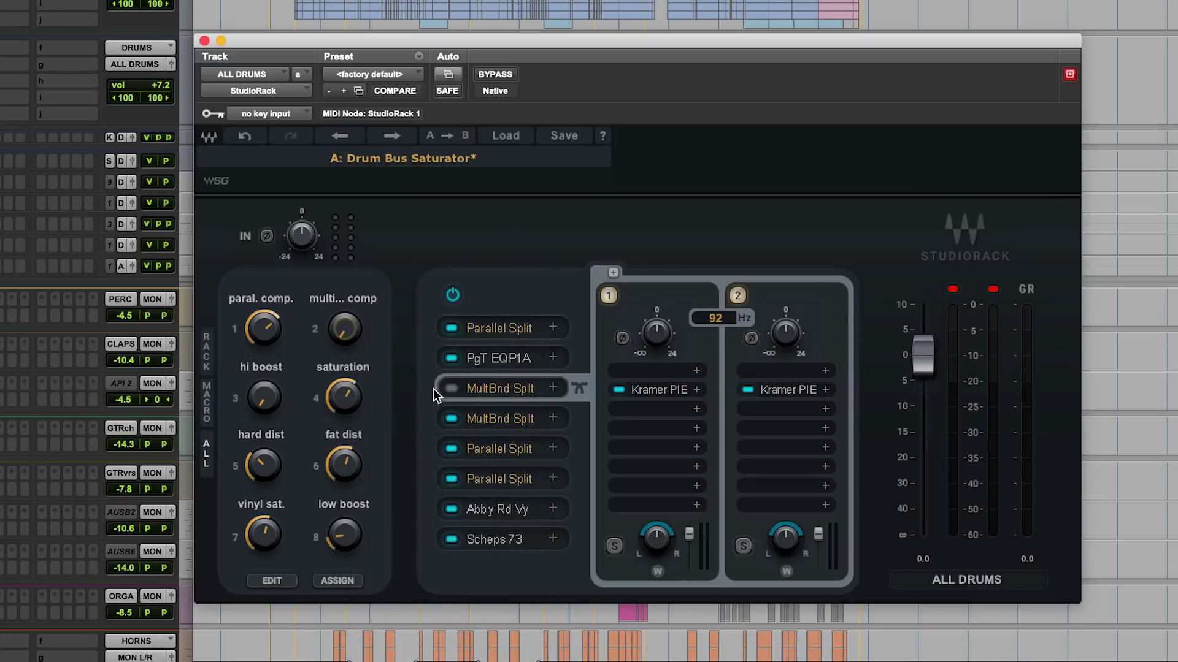
{"action": "left_click", "coordinate": [453, 389]}
{"action": "key", "text": "space"}
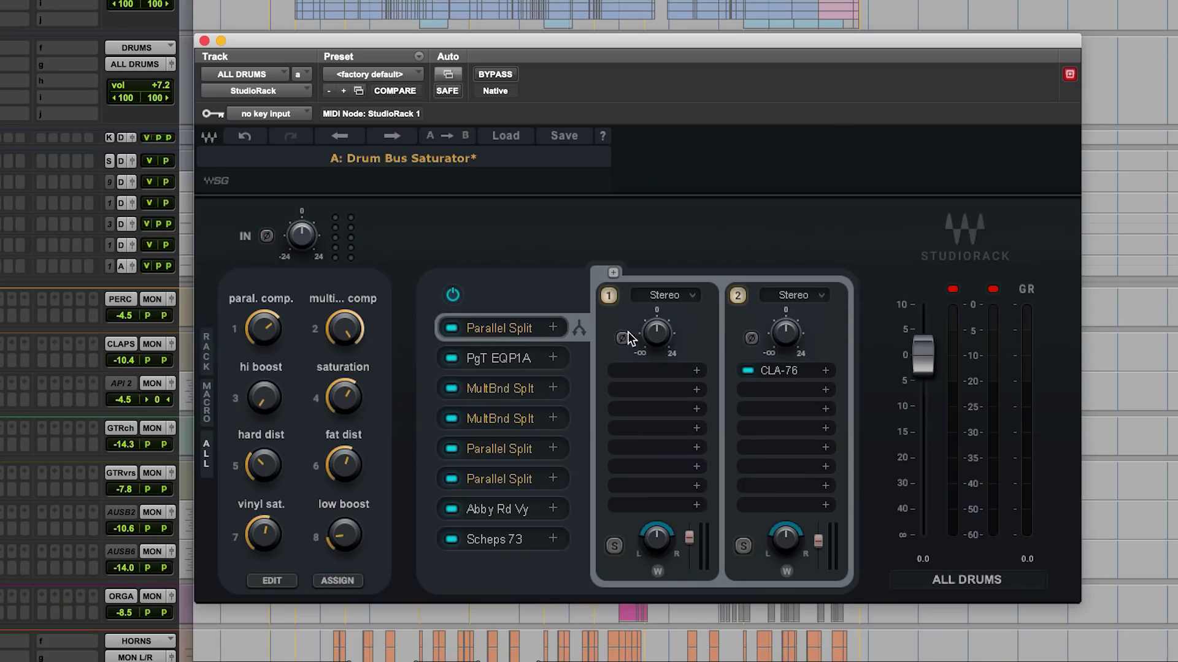
Step: Check the CLA-76 and inspect both Kramer PIE compressors in the first multiband split, placing the upper band's beside the rack
{"action": "left_click", "coordinate": [783, 374]}
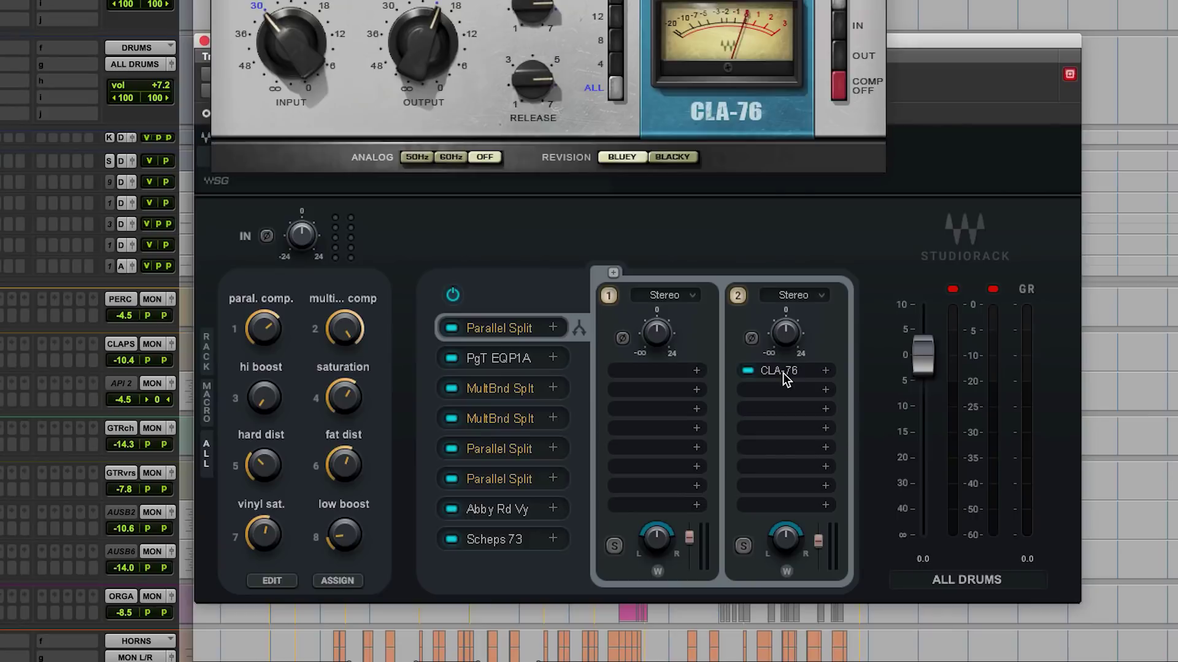
{"action": "key", "text": "super+w"}
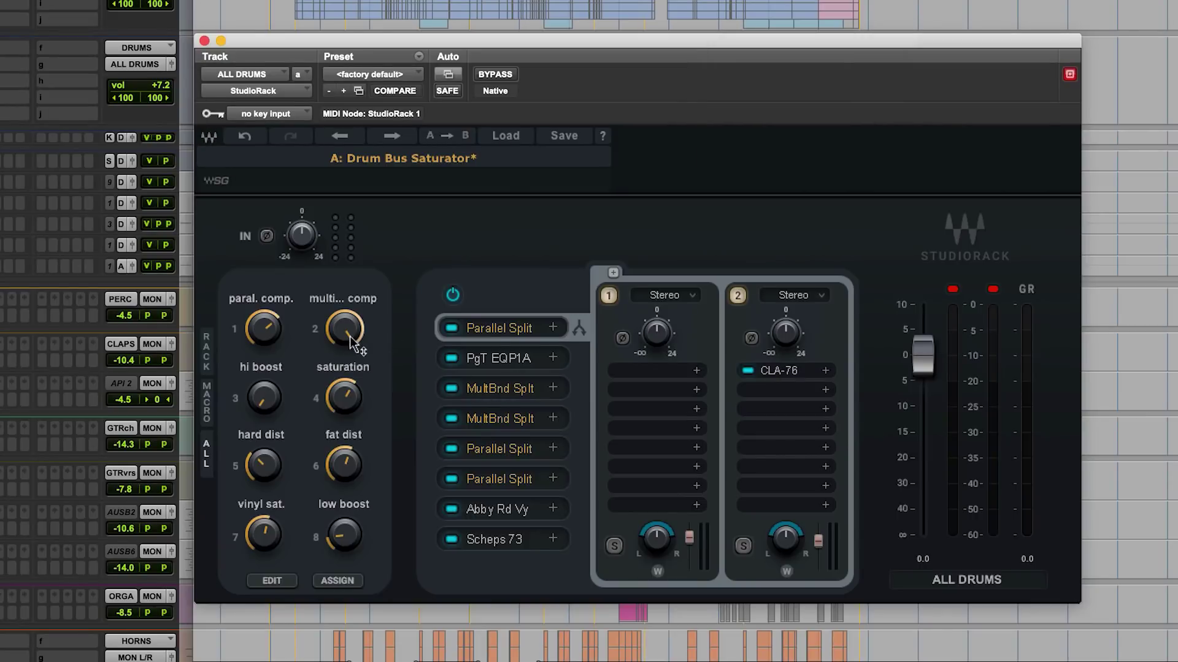
{"action": "left_click", "coordinate": [517, 389]}
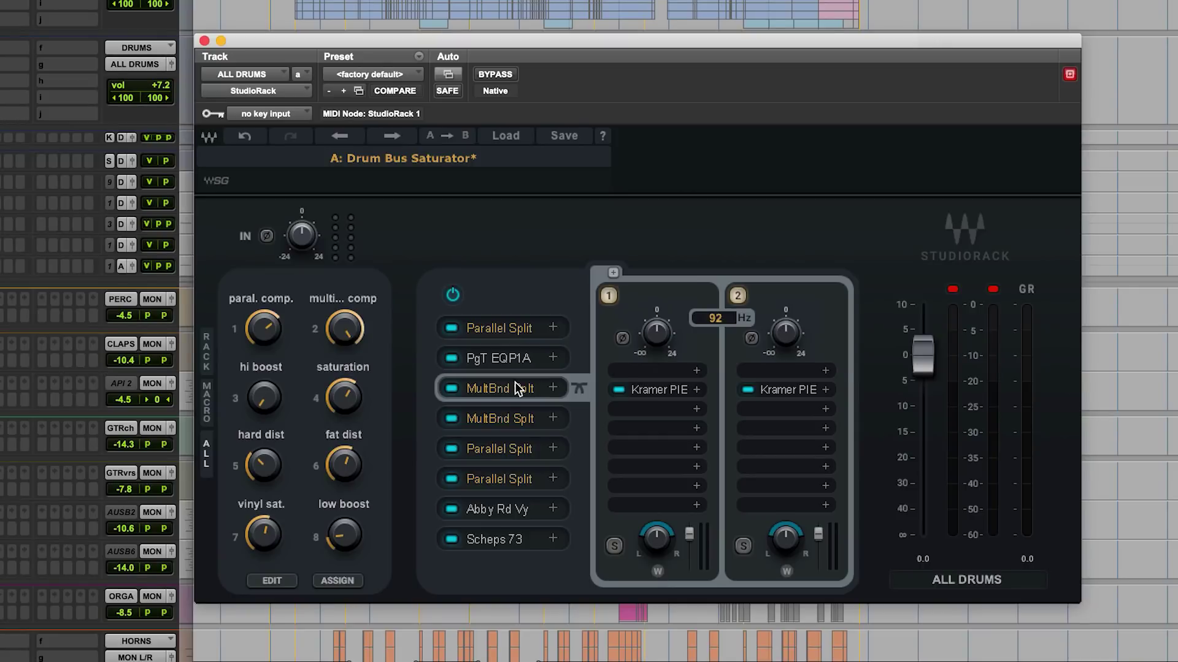
{"action": "left_click", "coordinate": [668, 391]}
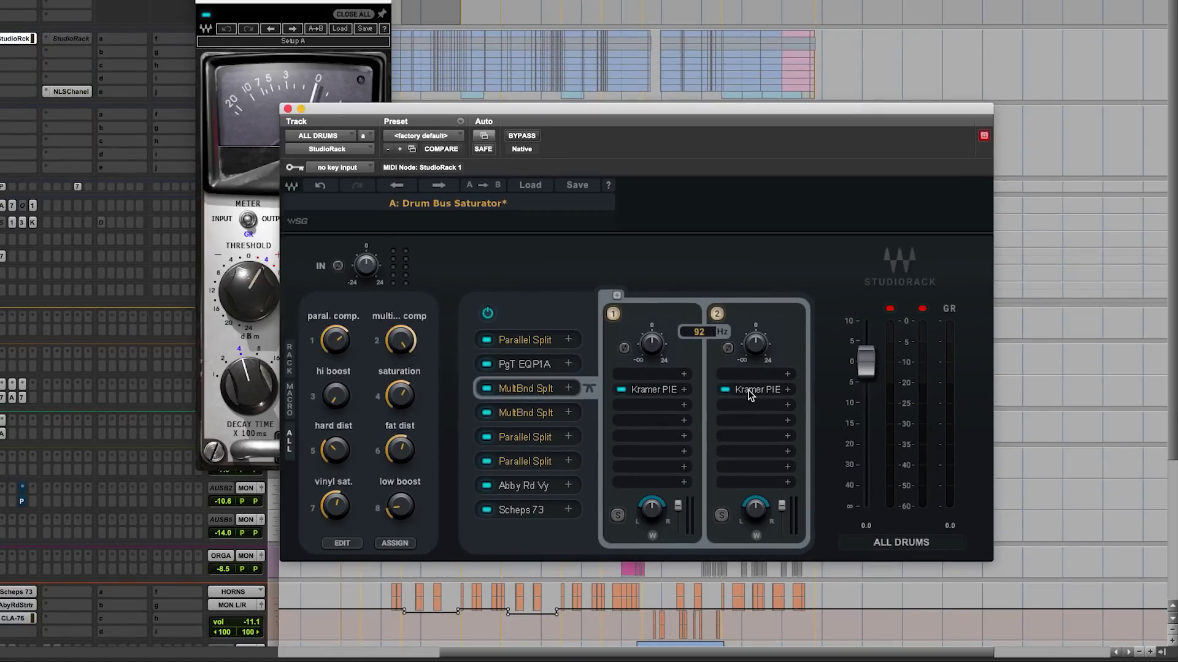
{"action": "left_click", "coordinate": [749, 392]}
{"action": "left_click_drag", "start_coordinate": [128, 27], "coordinate": [864, 93]}
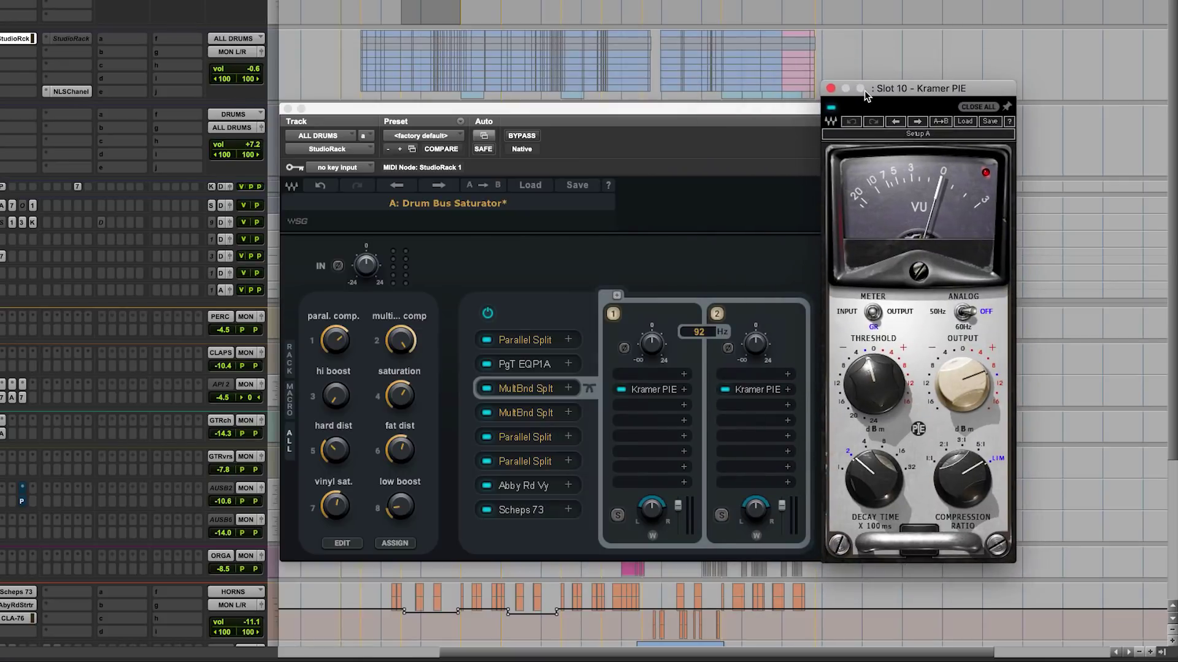
{"action": "left_click", "coordinate": [661, 392]}
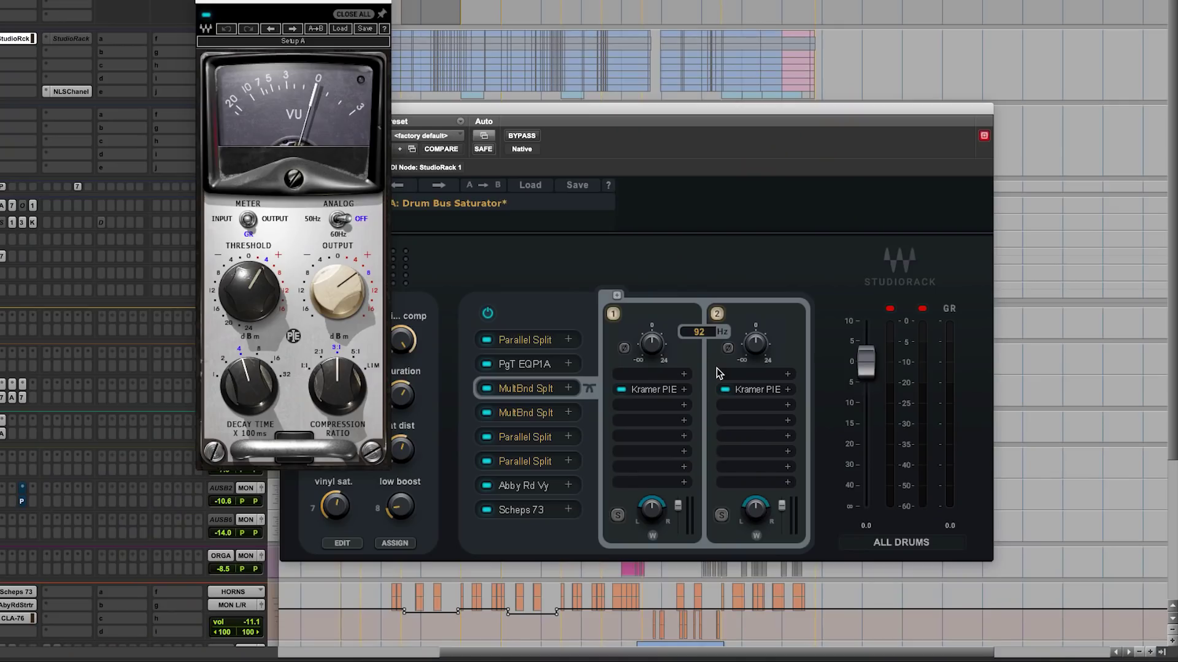
Step: Play the drums, close the Kramer PIE window and compare the first multiband split bypassed and active
{"action": "key", "text": "space"}
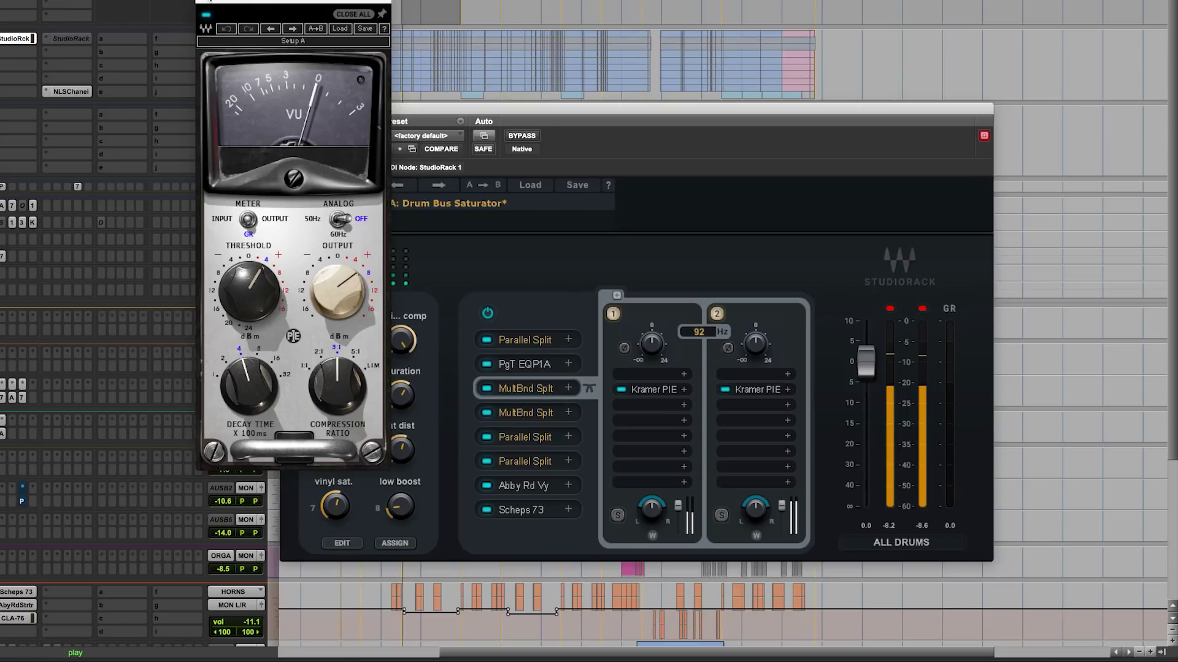
{"action": "left_click", "coordinate": [209, 2]}
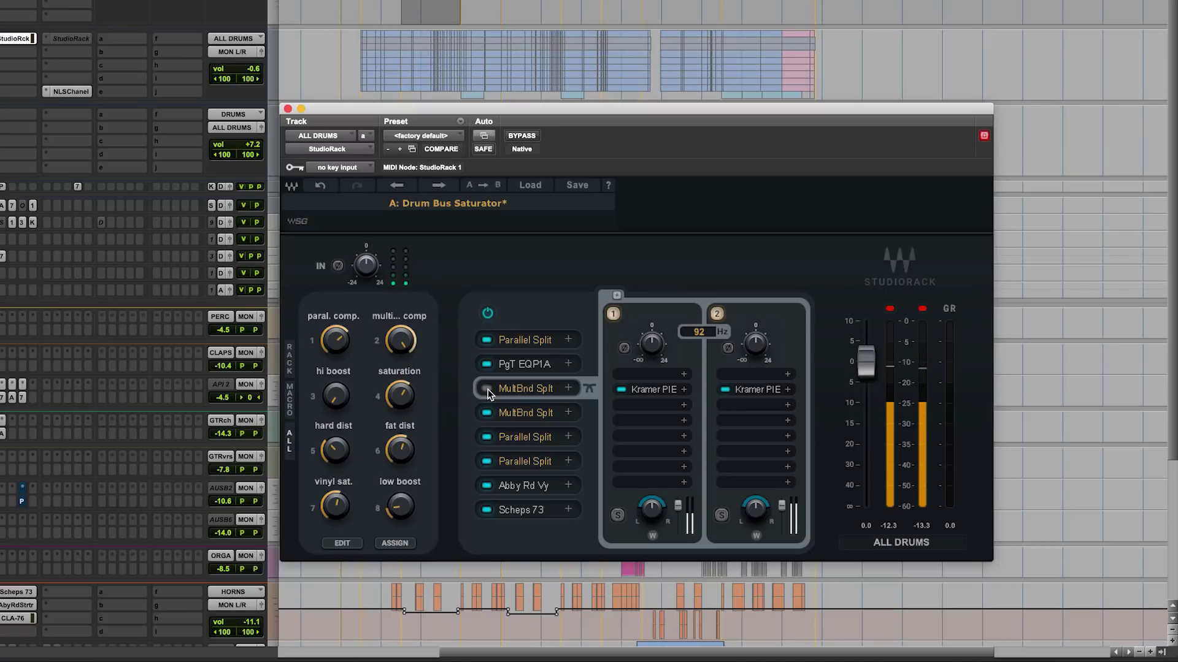
{"action": "left_click", "coordinate": [488, 389]}
Step: Review the settings of the low-band and high-band Kramer PIE compressors and close the plugin window
{"action": "left_click", "coordinate": [654, 390]}
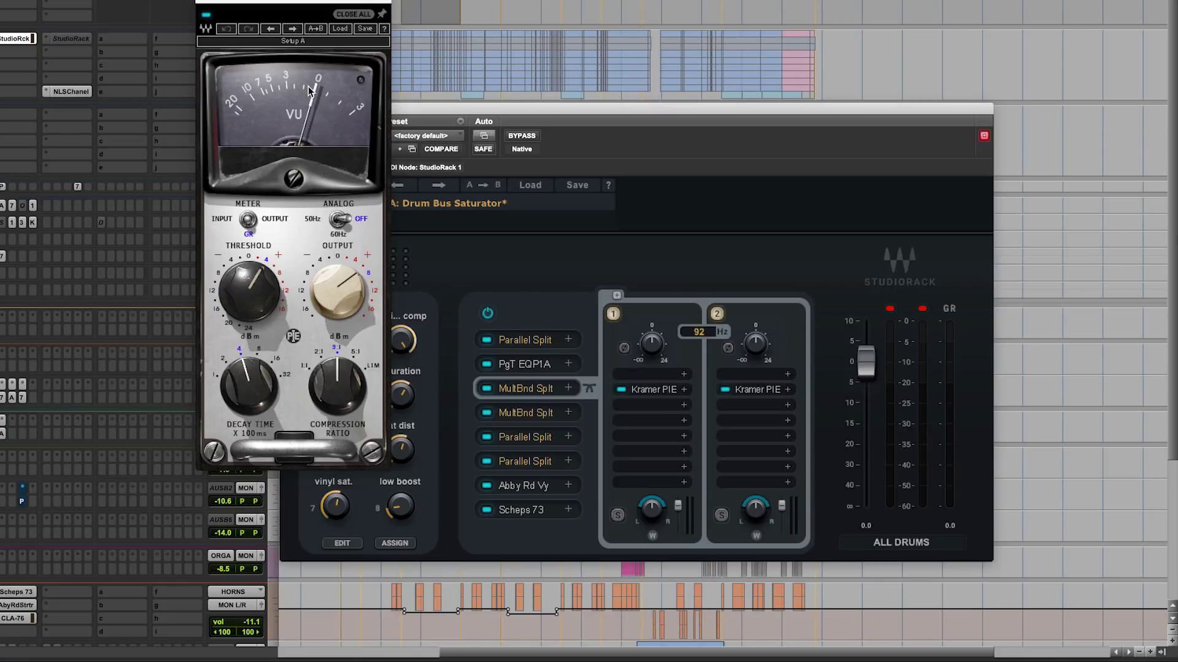
{"action": "left_click", "coordinate": [757, 389]}
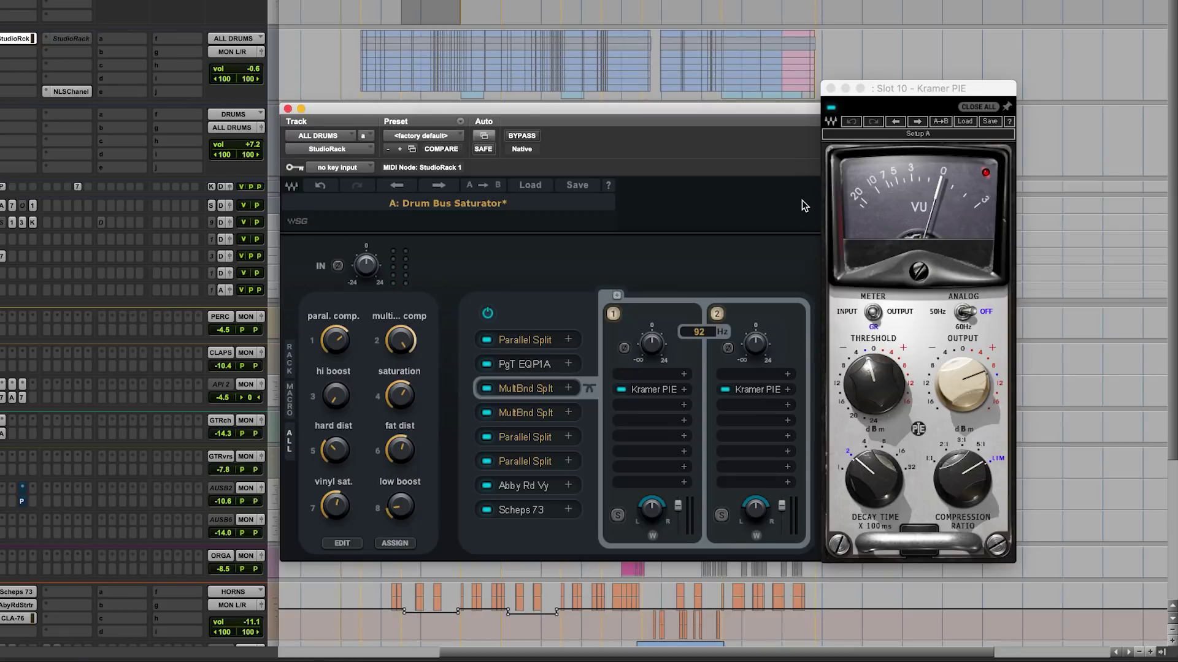
{"action": "left_click", "coordinate": [831, 89]}
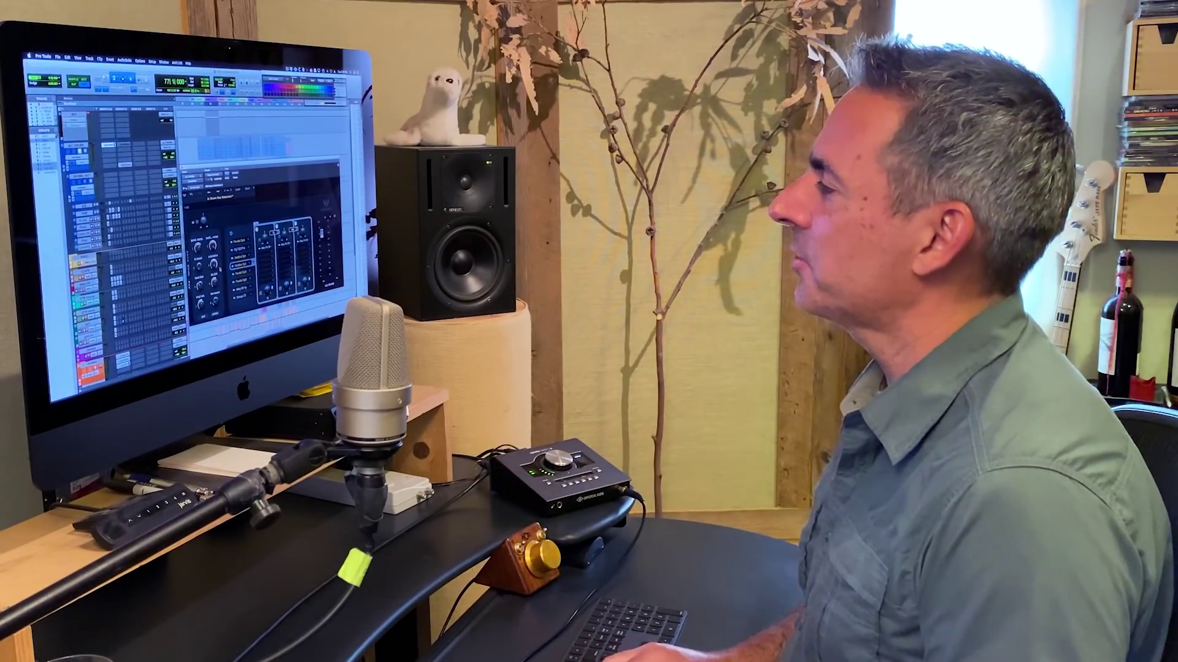
Step: Switch the second multiband split back on during playback and sweep the saturation macro down and back up
{"action": "left_click", "coordinate": [246, 266]}
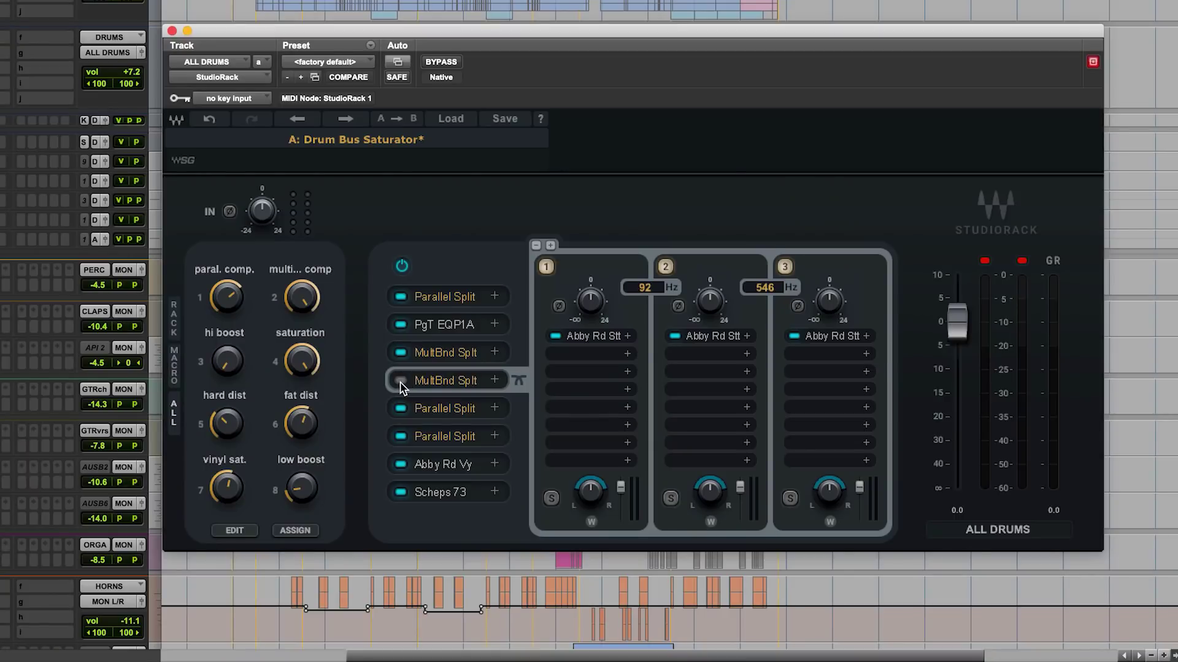
{"action": "key", "text": "space"}
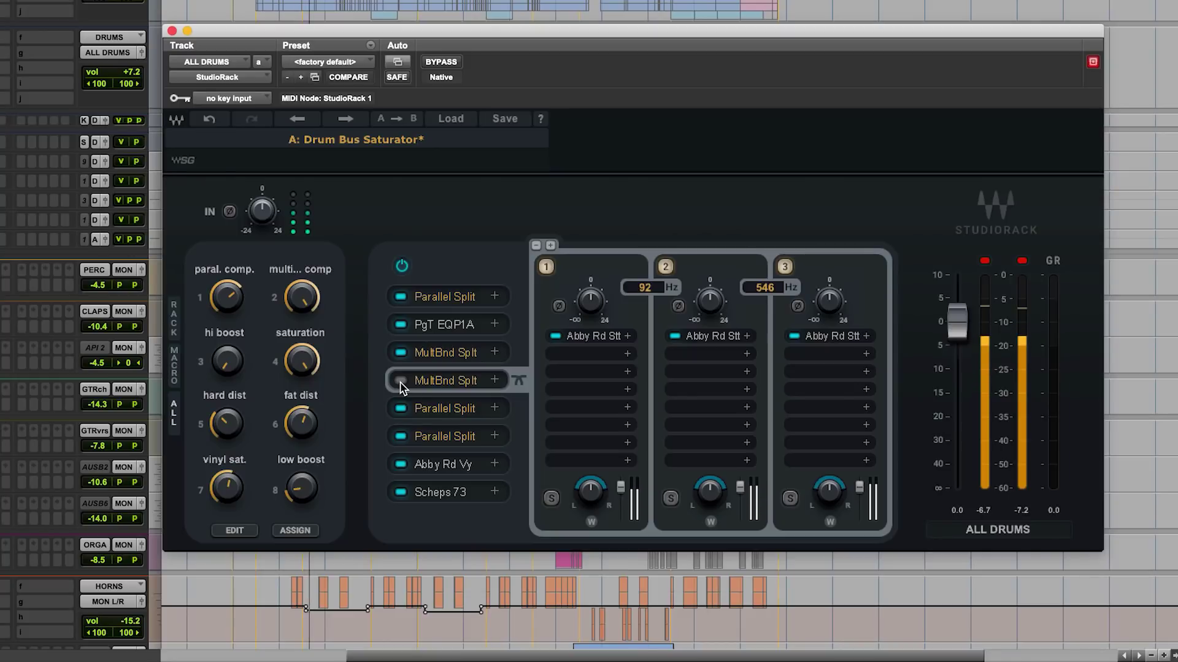
{"action": "left_click", "coordinate": [401, 381]}
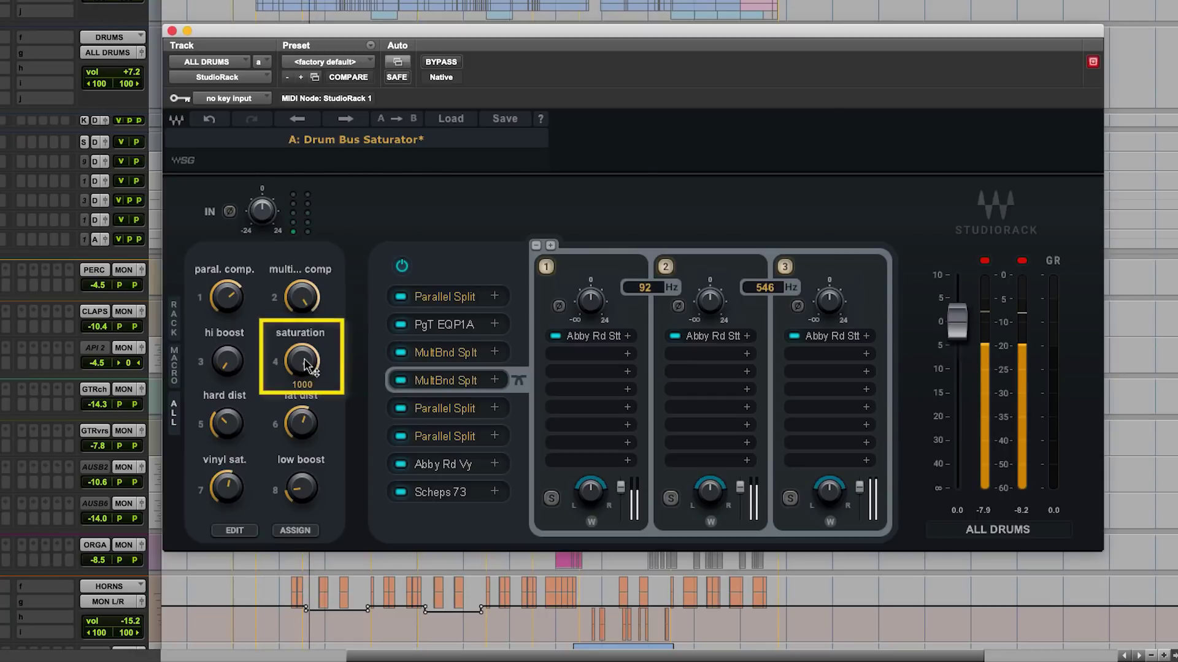
{"action": "left_click_drag", "start_coordinate": [305, 366], "coordinate": [305, 392]}
{"action": "left_click_drag", "start_coordinate": [305, 393], "coordinate": [305, 356]}
Step: Open the Abbey Road Saturator in band 2, place it beside the rack to examine its Mix control, and stop playback
{"action": "left_click", "coordinate": [702, 338]}
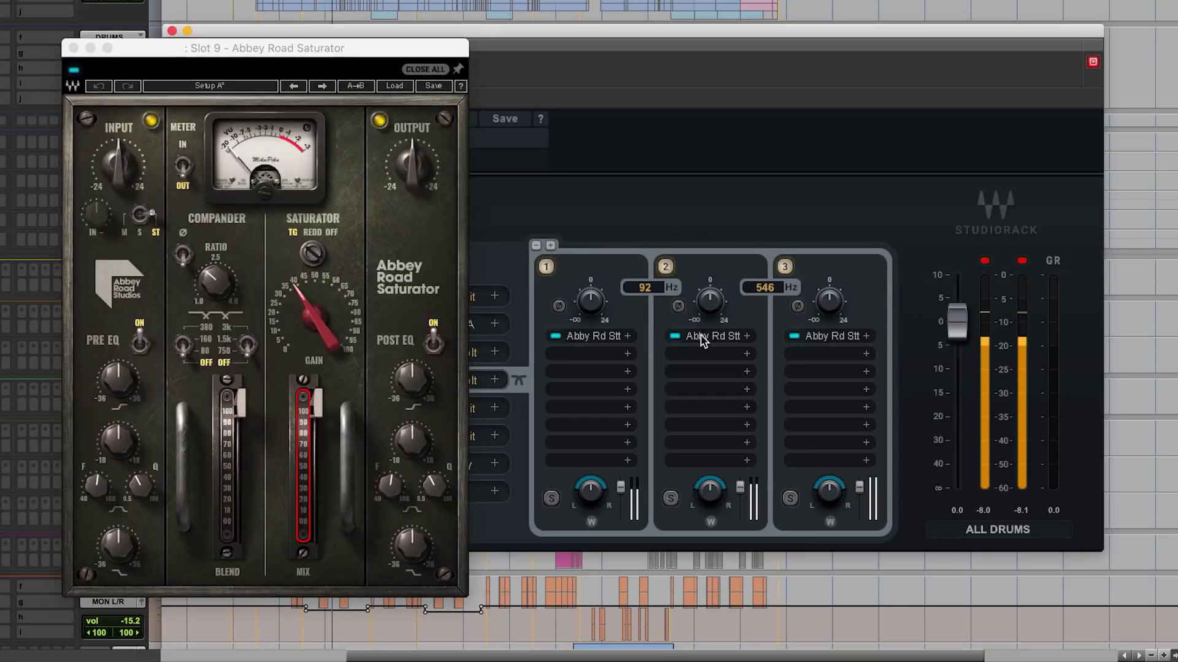
{"action": "left_click_drag", "start_coordinate": [301, 48], "coordinate": [0, 21]}
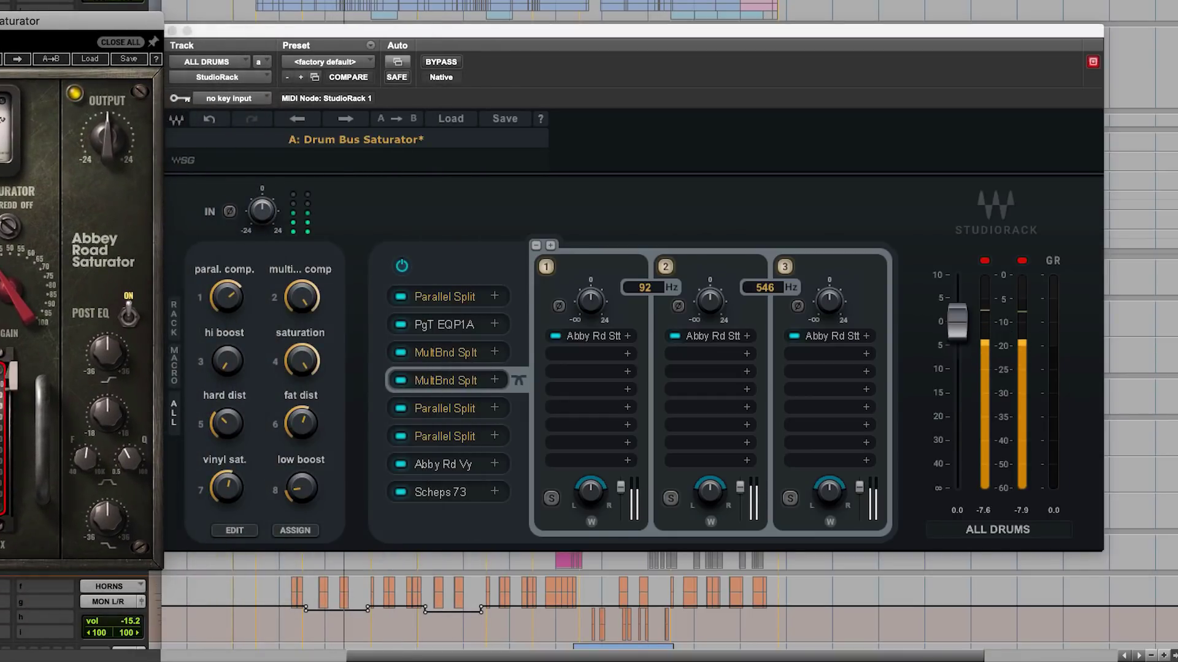
{"action": "left_click", "coordinate": [247, 341]}
{"action": "key", "text": "space"}
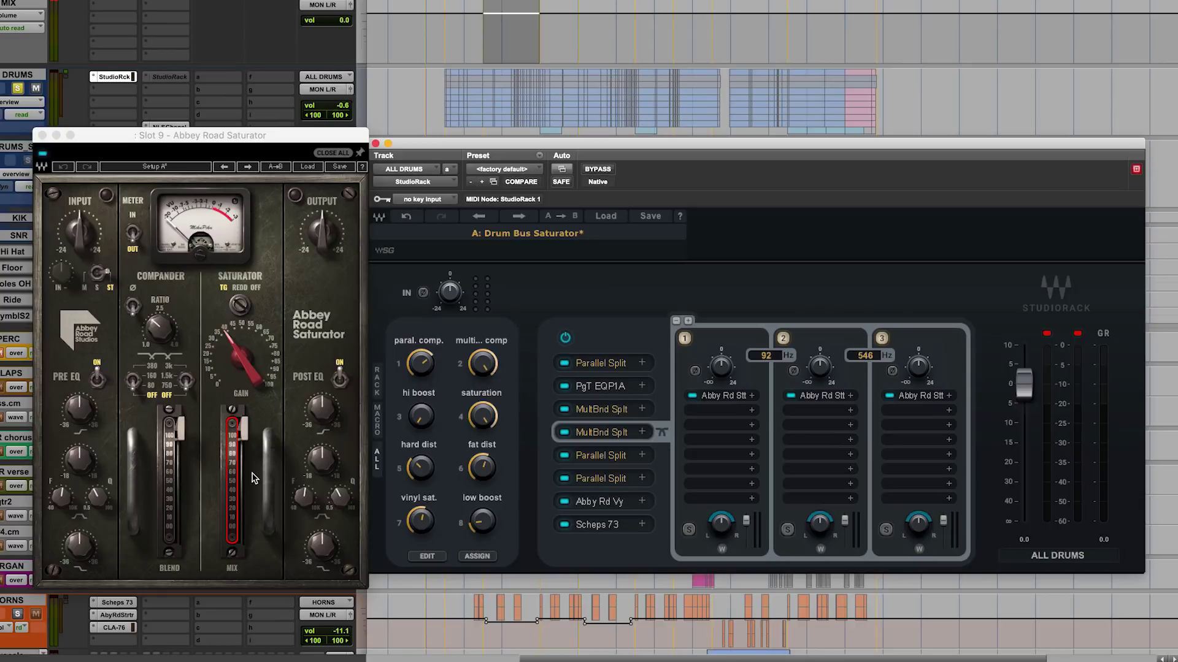
Step: Compare the drums during playback with the saturation macro at 0 and at maximum, watching the Abbey Road Saturator's Mix control
{"action": "left_click_drag", "start_coordinate": [486, 420], "coordinate": [487, 491]}
{"action": "key", "text": "space"}
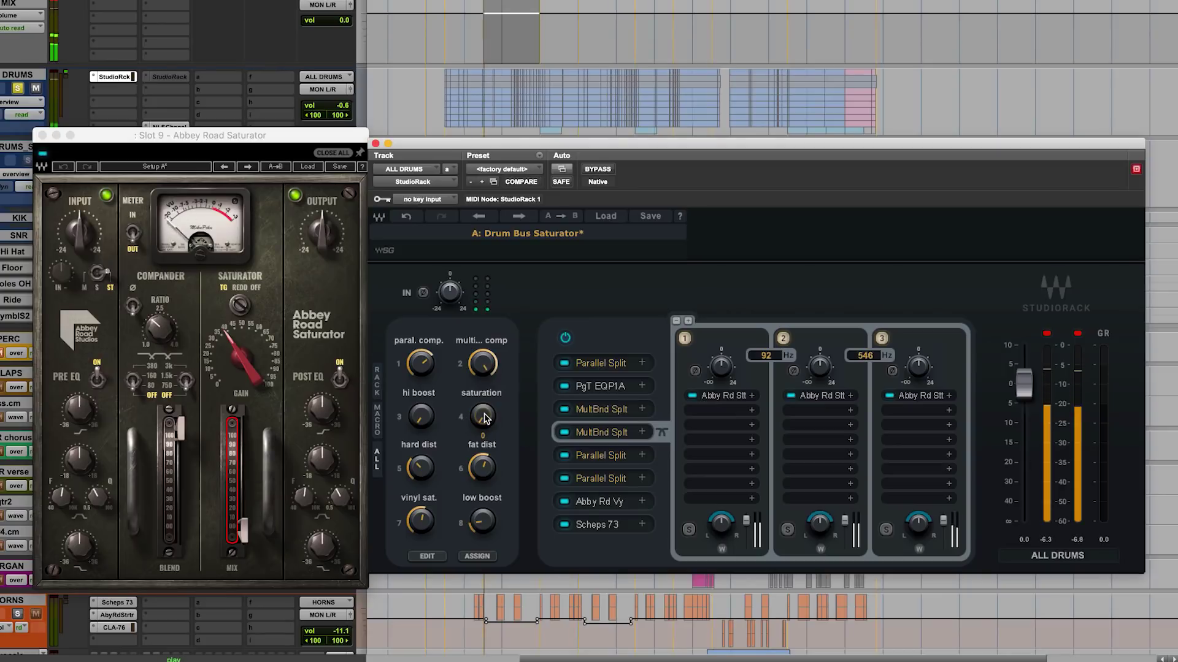
{"action": "left_click_drag", "start_coordinate": [484, 415], "coordinate": [484, 411]}
{"action": "key", "text": "space"}
{"action": "key", "text": "space"}
{"action": "left_click_drag", "start_coordinate": [482, 422], "coordinate": [483, 353]}
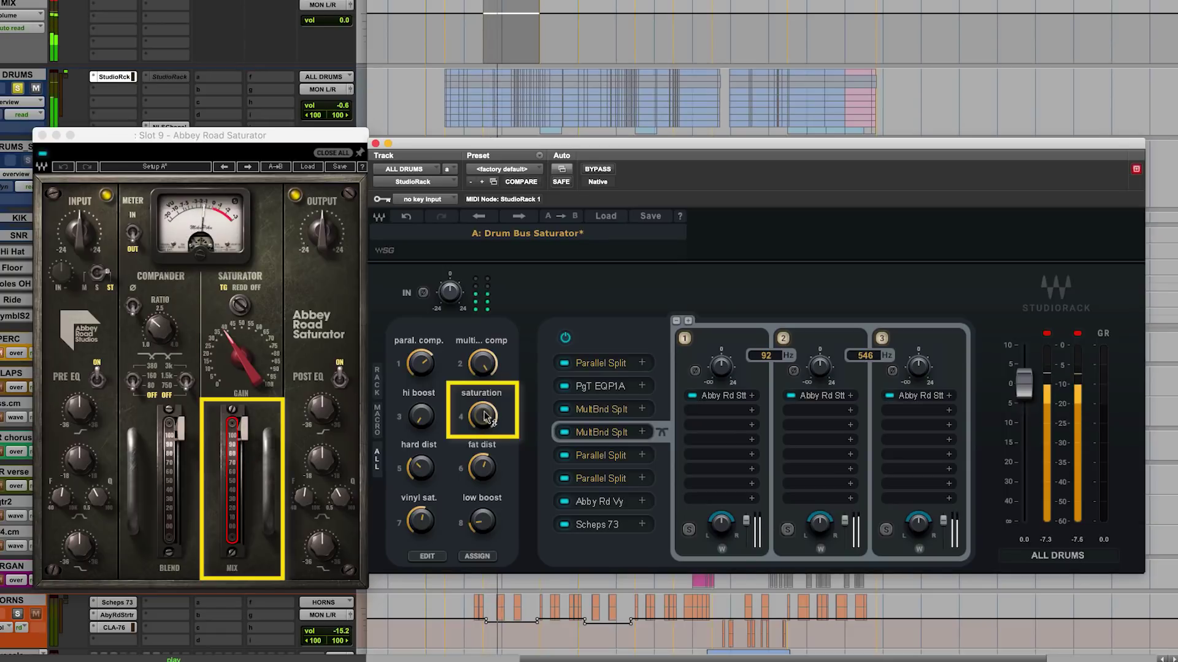
{"action": "key", "text": "space"}
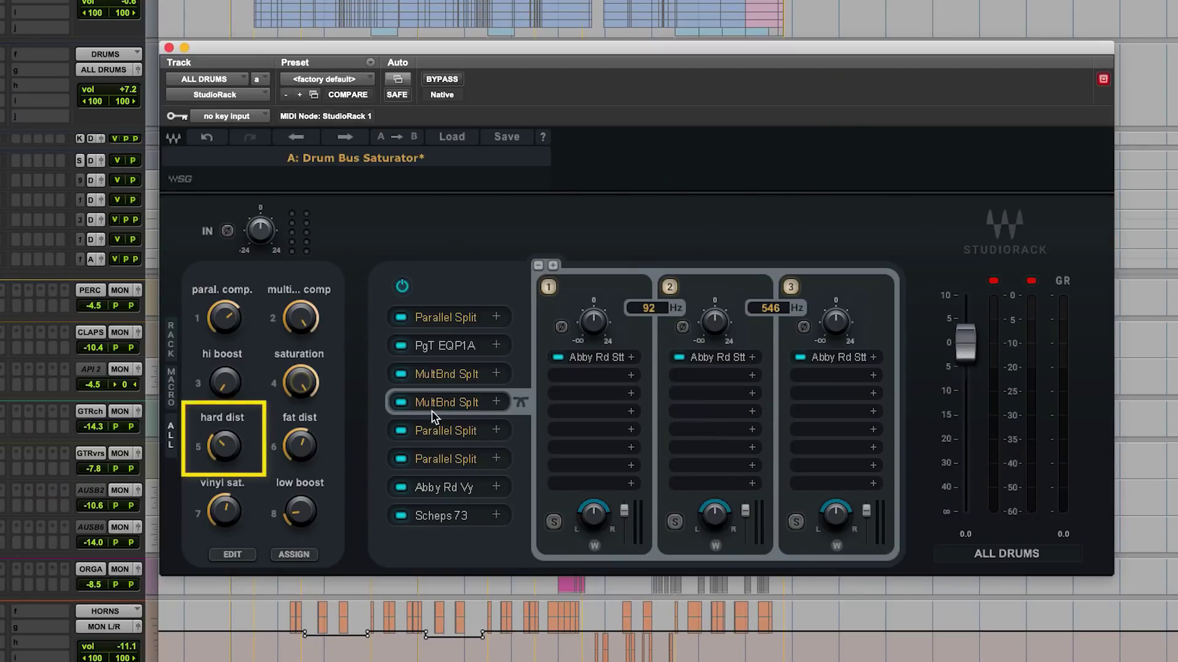
Step: Open the fifth slot's parallel split, review both MDMX OverDrive plugins in path 2, and close the plugin window
{"action": "left_click", "coordinate": [447, 428]}
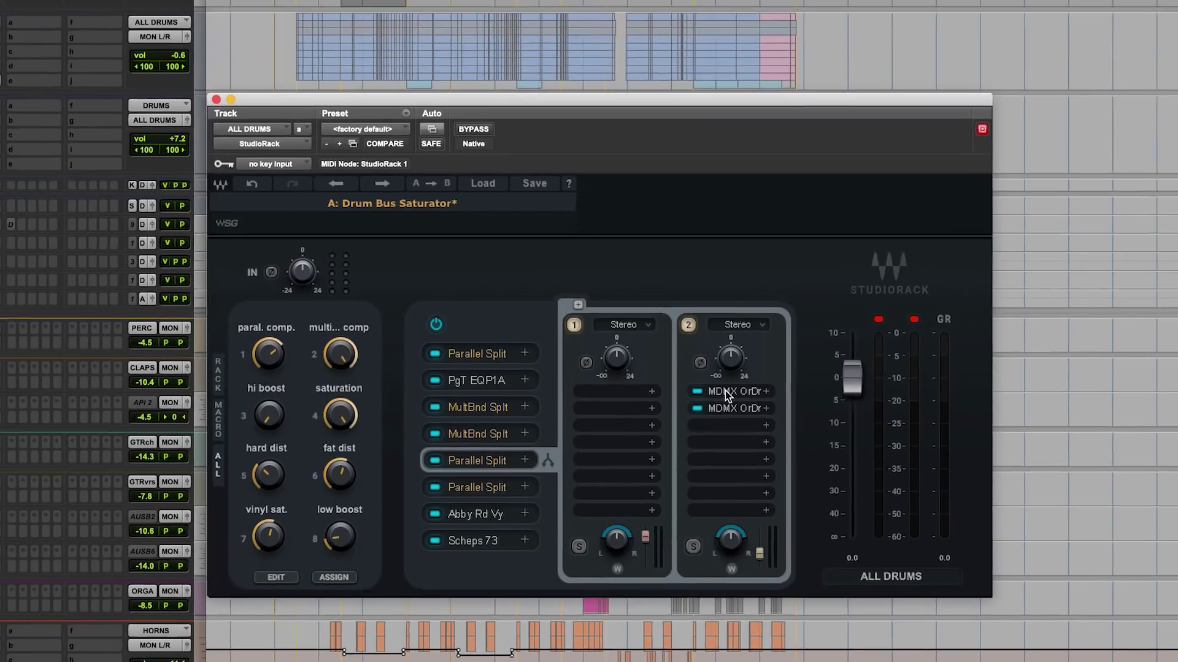
{"action": "left_click", "coordinate": [715, 357]}
{"action": "left_click_drag", "start_coordinate": [799, 39], "coordinate": [63, 69]}
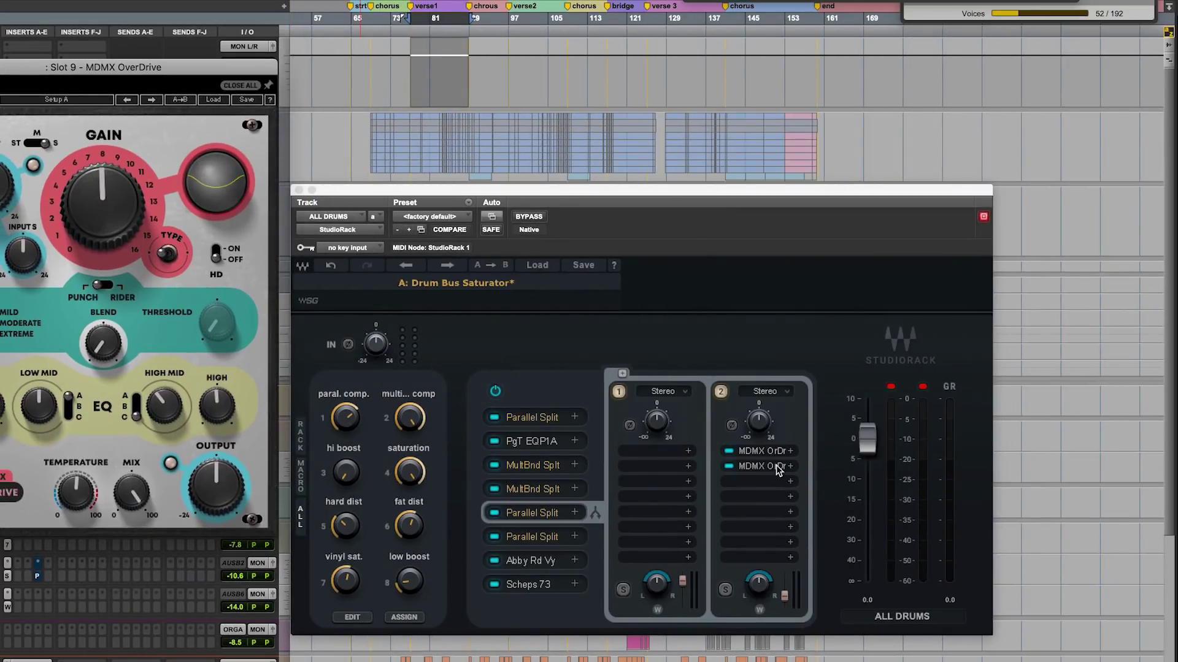
{"action": "left_click", "coordinate": [777, 468]}
{"action": "left_click_drag", "start_coordinate": [769, 84], "coordinate": [778, 60]}
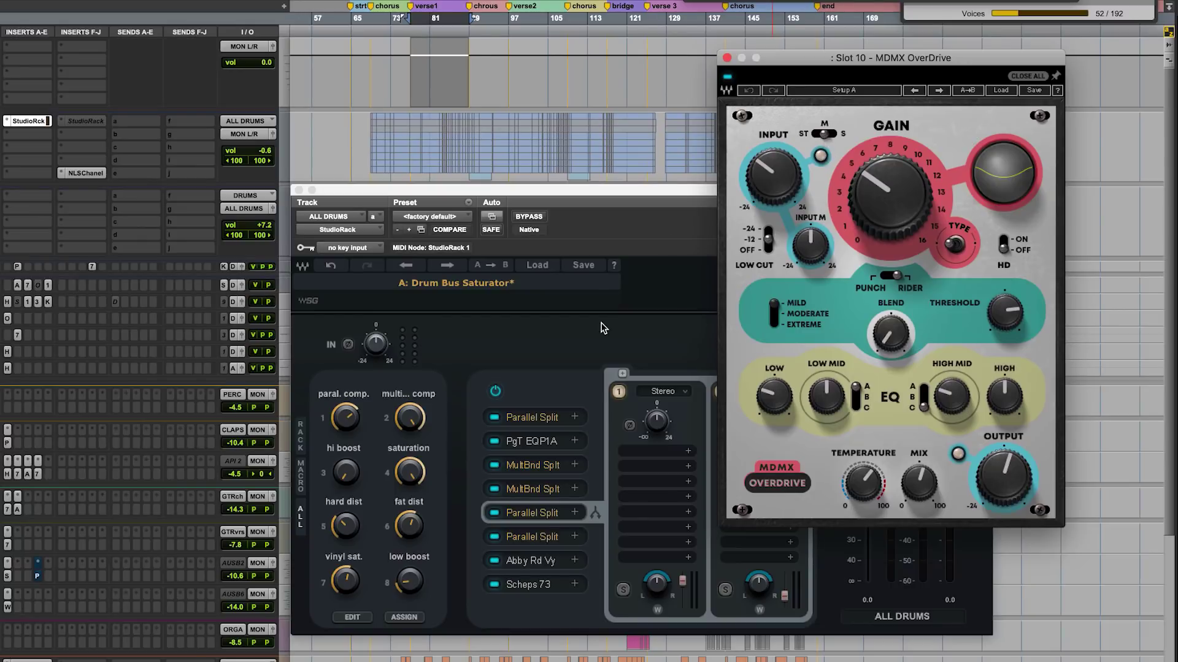
{"action": "left_click", "coordinate": [767, 453]}
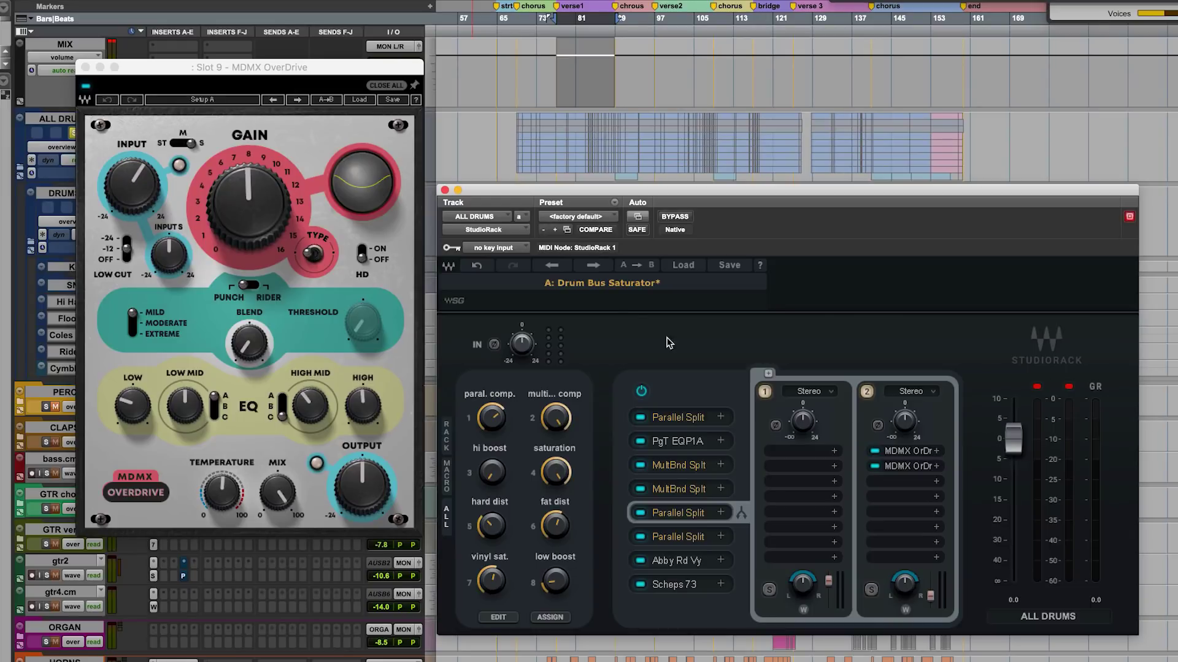
{"action": "left_click", "coordinate": [86, 68]}
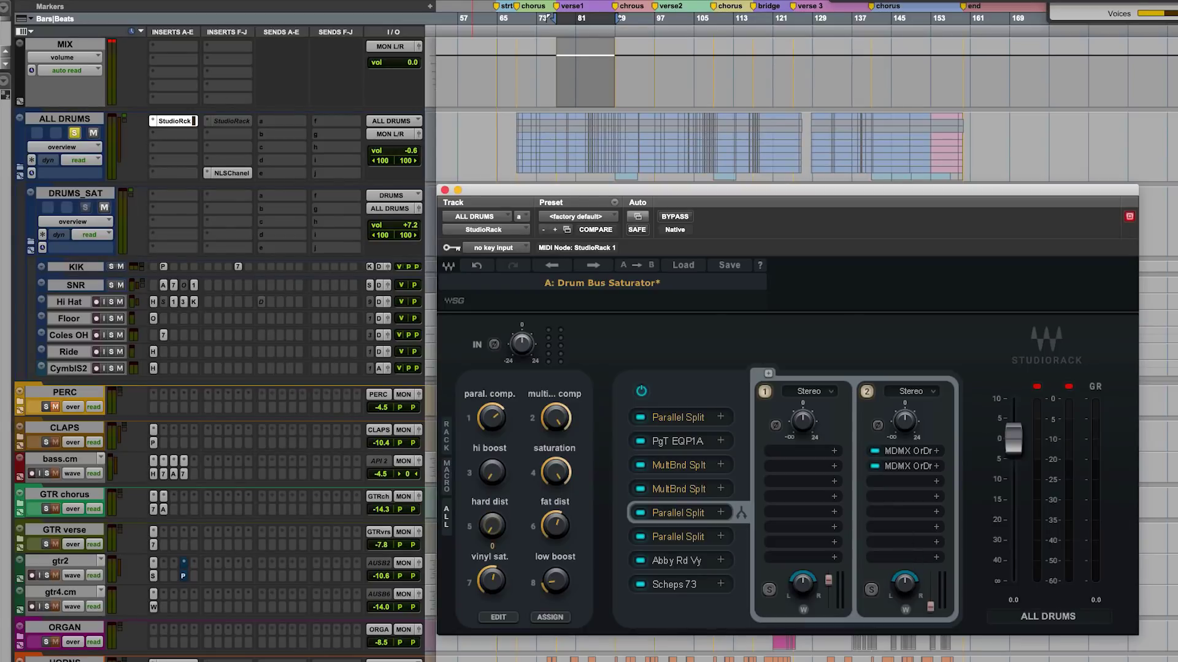
Step: Play the drums with the hard dist macro near zero and reduce the saturation macro to 517
{"action": "key", "text": "space"}
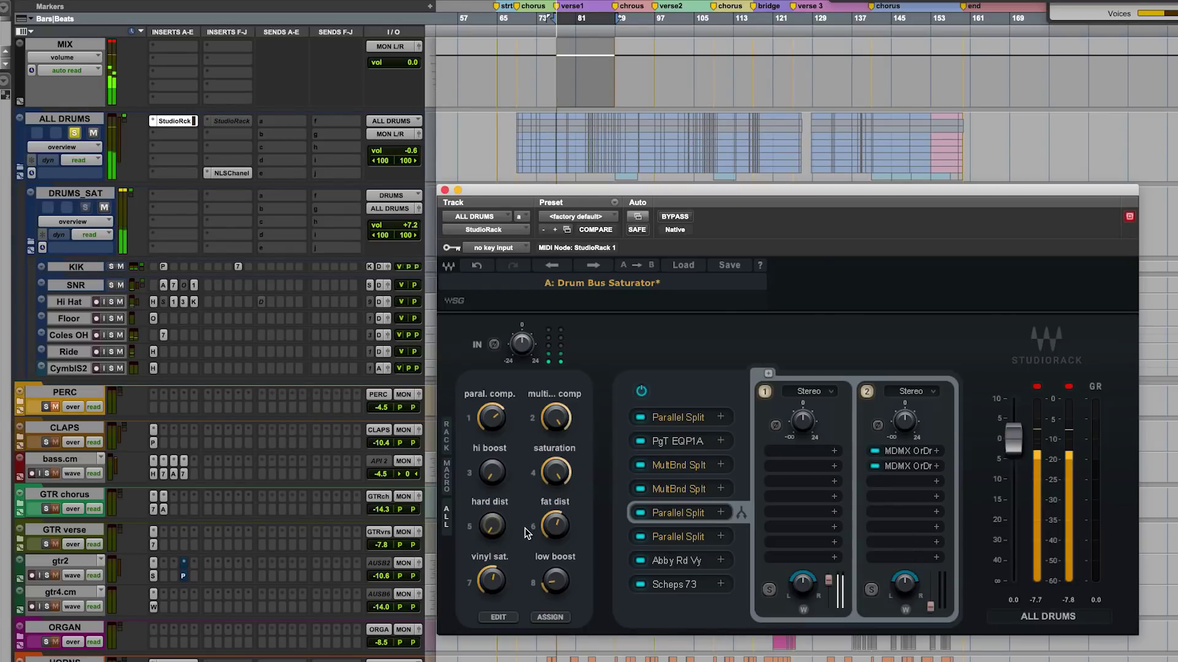
{"action": "left_click_drag", "start_coordinate": [555, 472], "coordinate": [554, 470]}
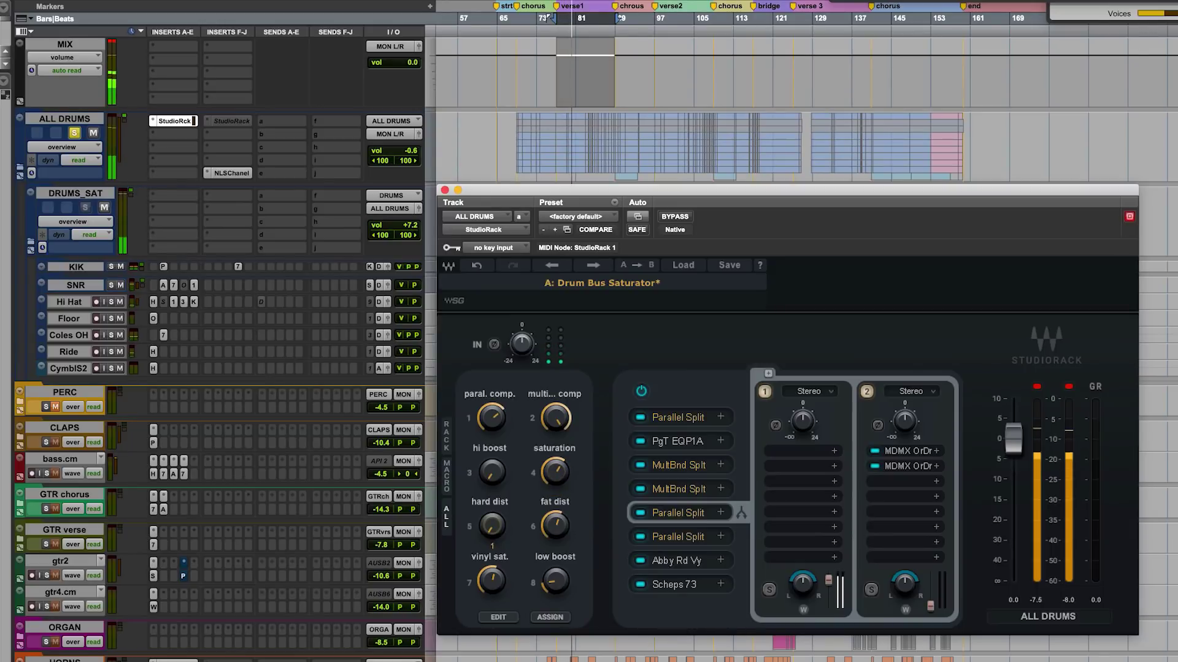
{"action": "mouse_move", "coordinate": [496, 537]}
{"action": "key", "text": "space"}
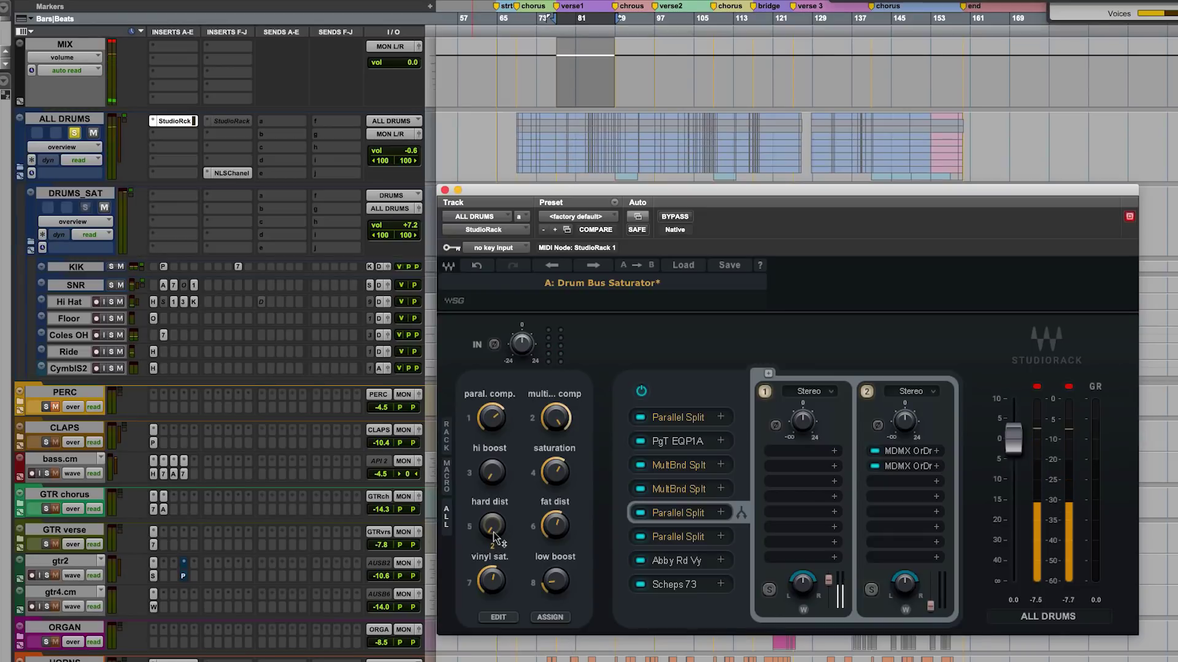
{"action": "left_click_drag", "start_coordinate": [554, 472], "coordinate": [554, 475]}
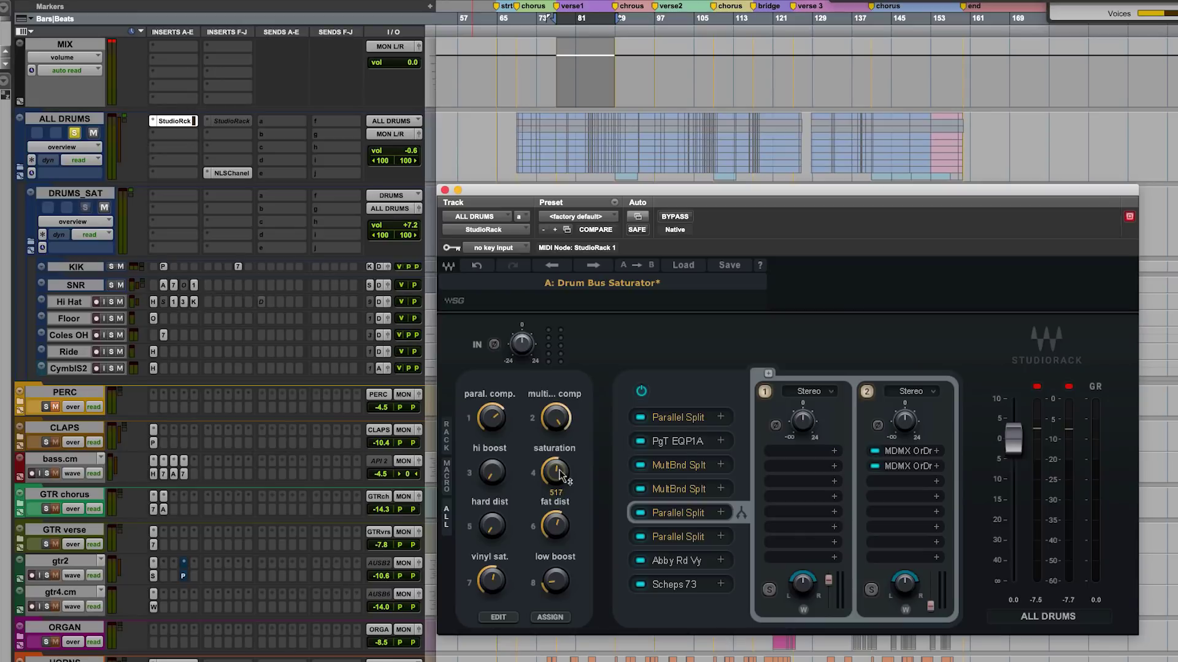
Step: Raise the hard dist macro to about 897 during playback, stop, and bring it back to roughly halfway
{"action": "key", "text": "space"}
{"action": "left_click_drag", "start_coordinate": [495, 527], "coordinate": [495, 510]}
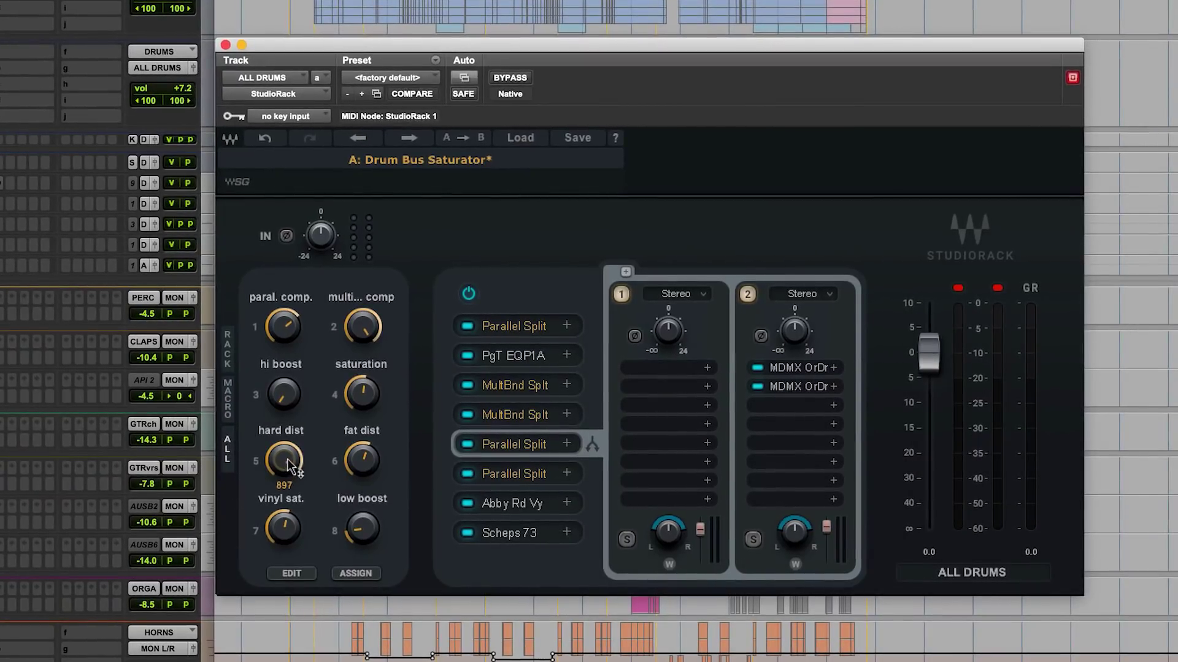
{"action": "key", "text": "space"}
{"action": "left_click_drag", "start_coordinate": [289, 465], "coordinate": [290, 526]}
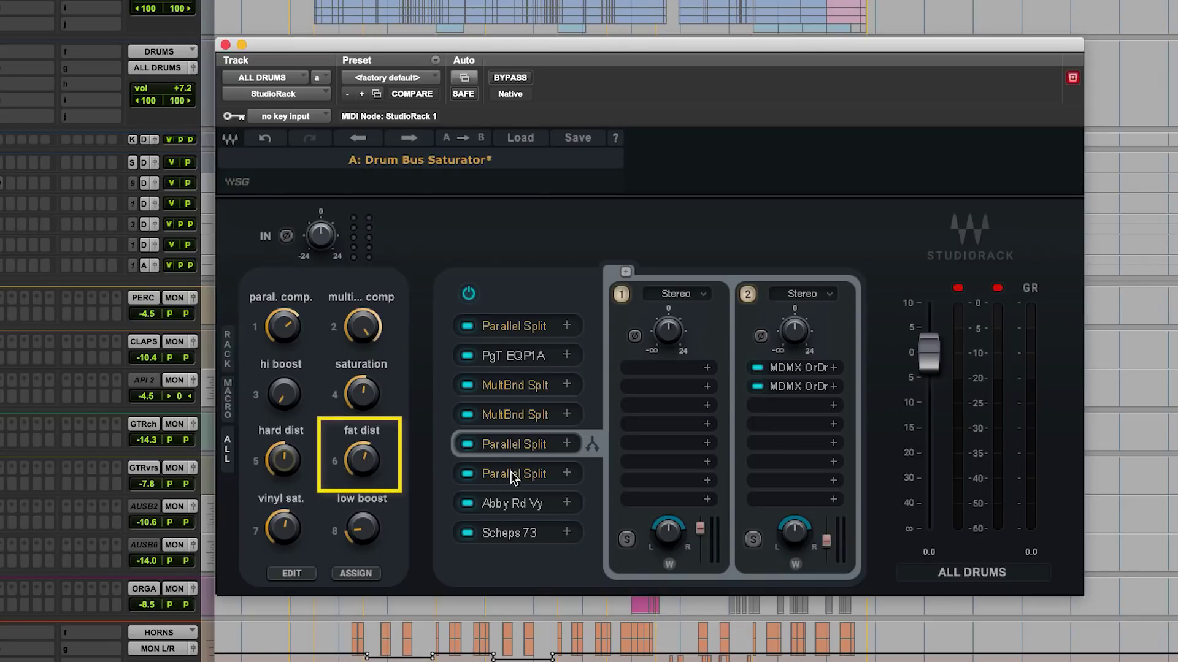
Step: Open the sixth slot's parallel split and place the MDMX Screamer from path 2 beside the rack to examine its settings
{"action": "left_click", "coordinate": [515, 476]}
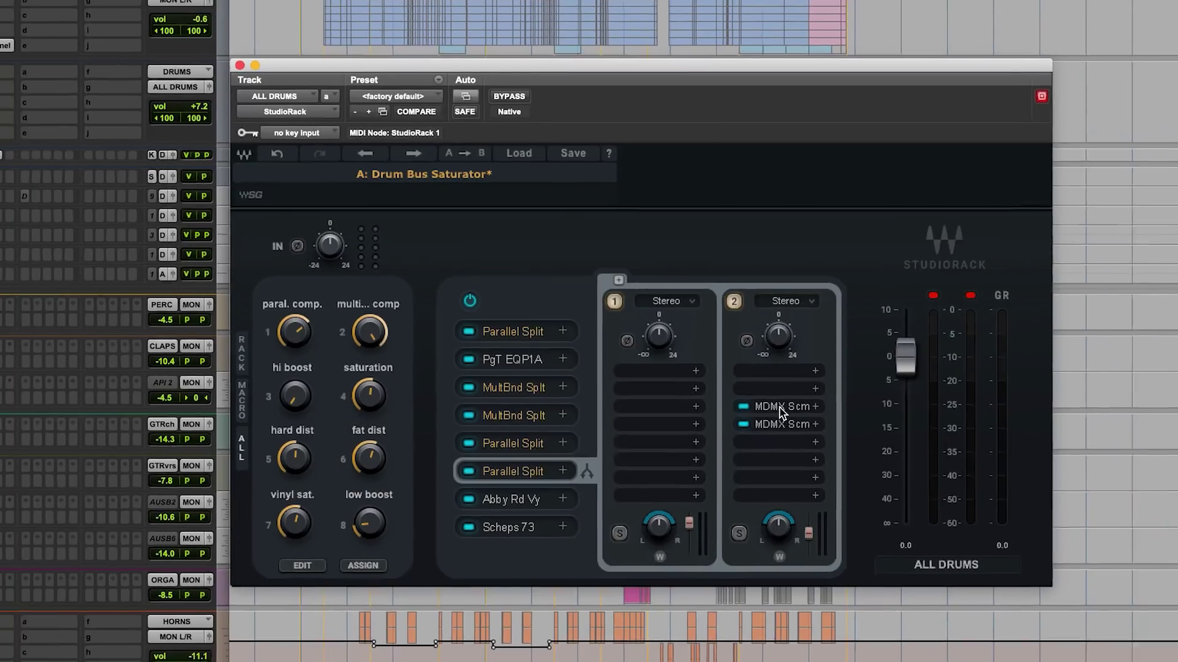
{"action": "left_click", "coordinate": [794, 405]}
{"action": "left_click_drag", "start_coordinate": [843, 2], "coordinate": [904, 1]}
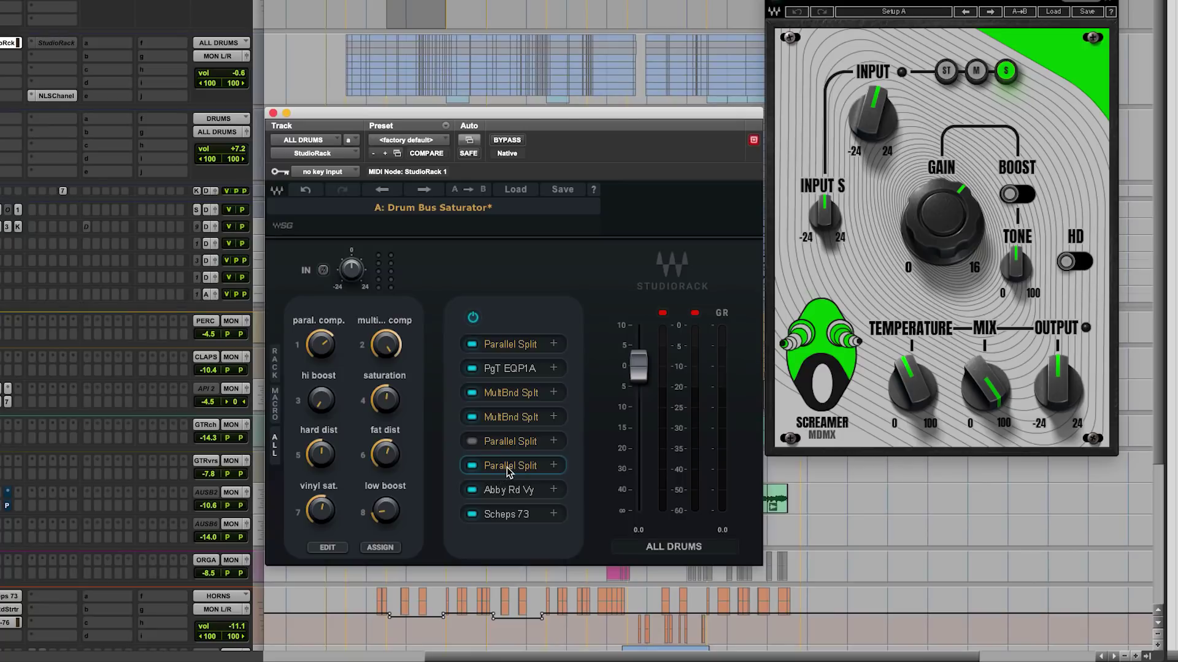
{"action": "left_click", "coordinate": [507, 467]}
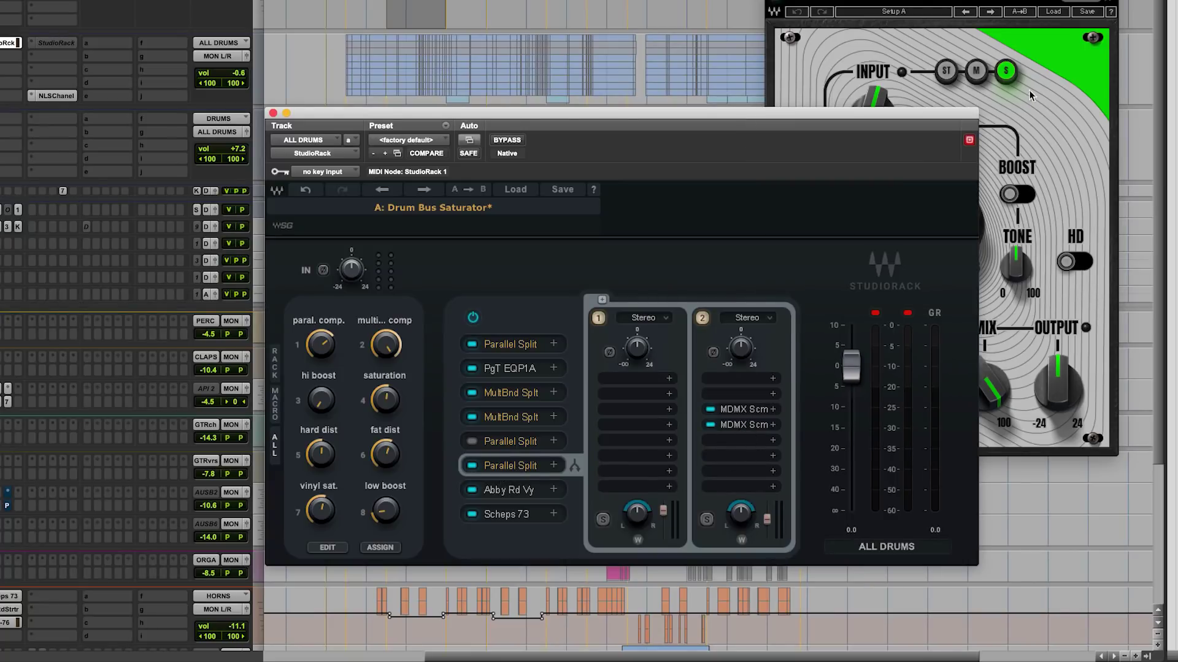
{"action": "left_click", "coordinate": [1005, 75]}
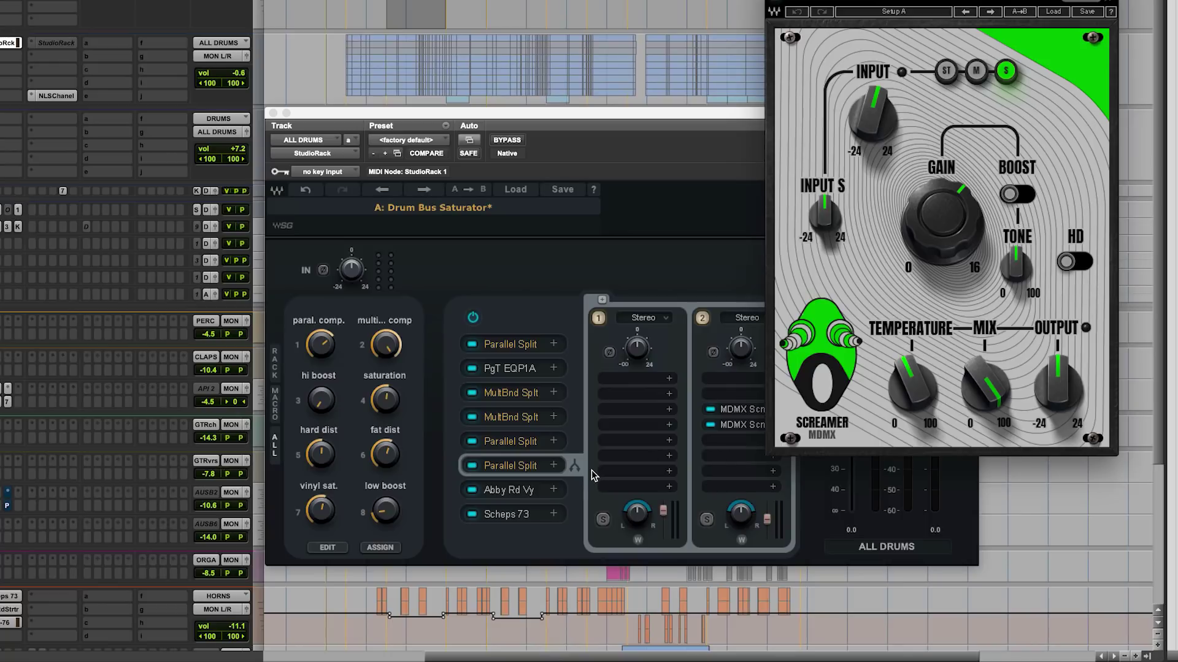
Step: Bypass the fifth slot's parallel split, set the fat dist macro to 0 and start playback
{"action": "left_click", "coordinate": [471, 443]}
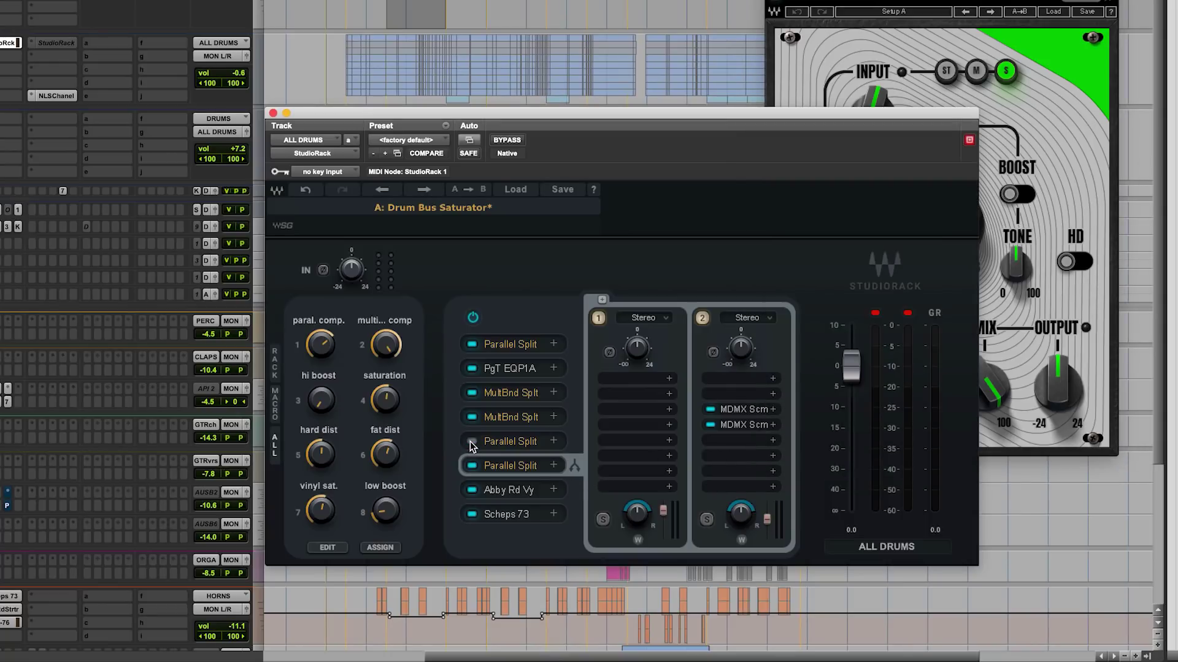
{"action": "left_click", "coordinate": [515, 467]}
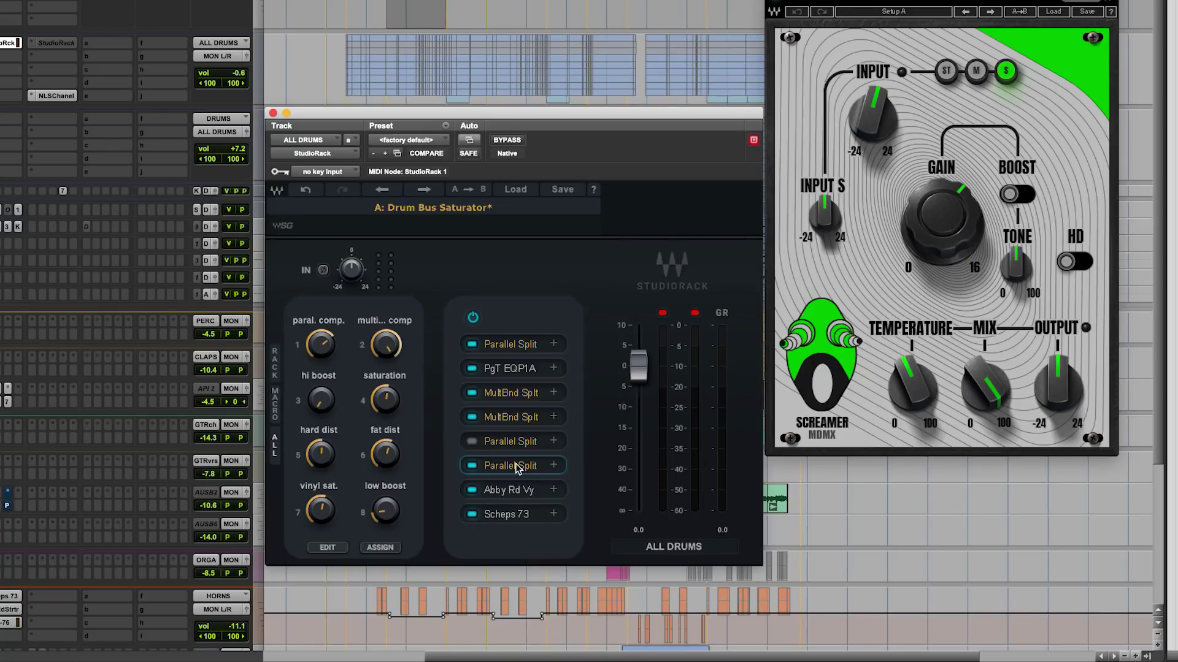
{"action": "left_click", "coordinate": [504, 467]}
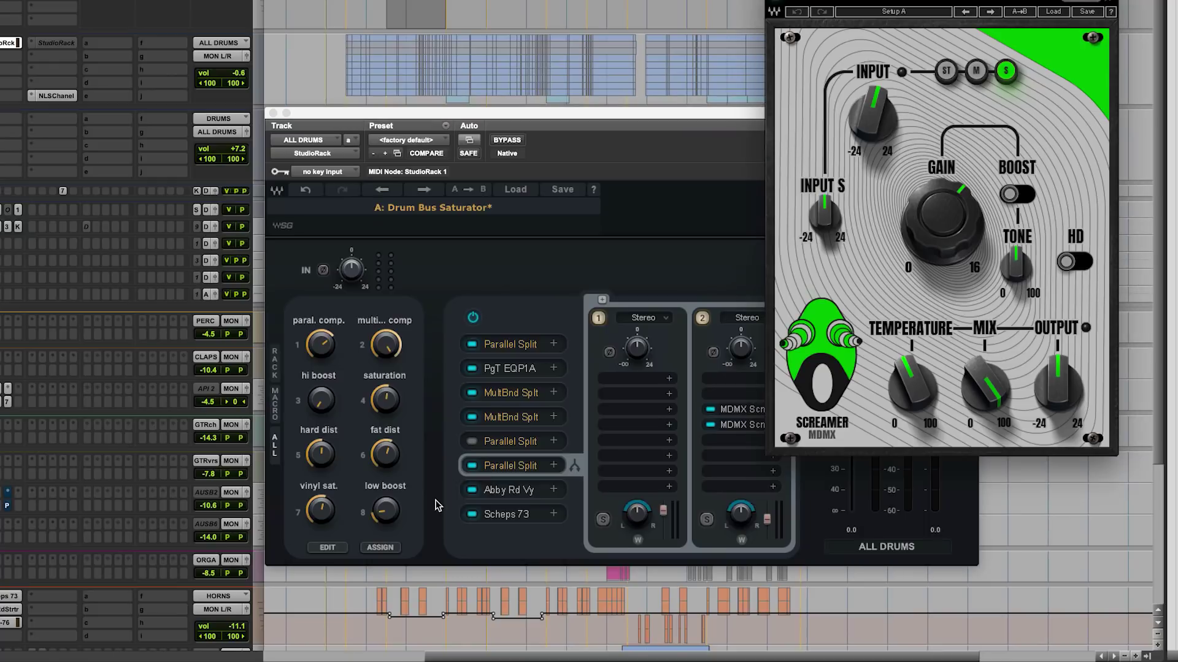
{"action": "left_click", "coordinate": [388, 455]}
{"action": "key", "text": "space"}
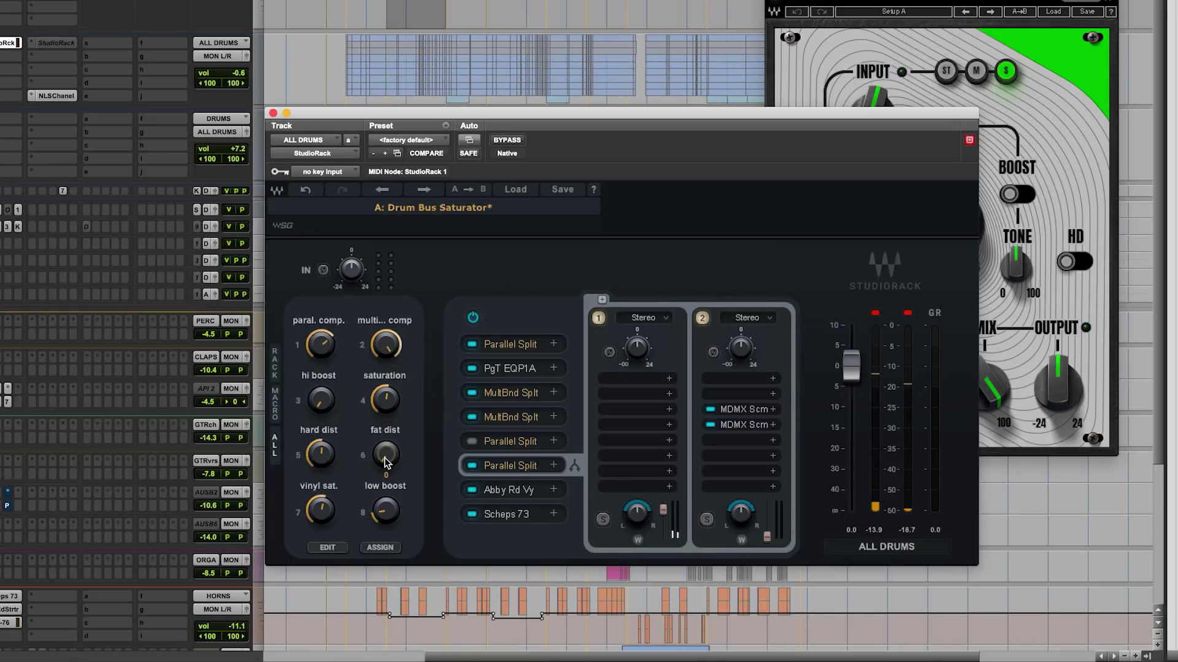
Step: Sweep the fat dist macro up to 1000, settle it at about 779, and reactivate the fifth slot's parallel split
{"action": "left_click_drag", "start_coordinate": [386, 463], "coordinate": [386, 423]}
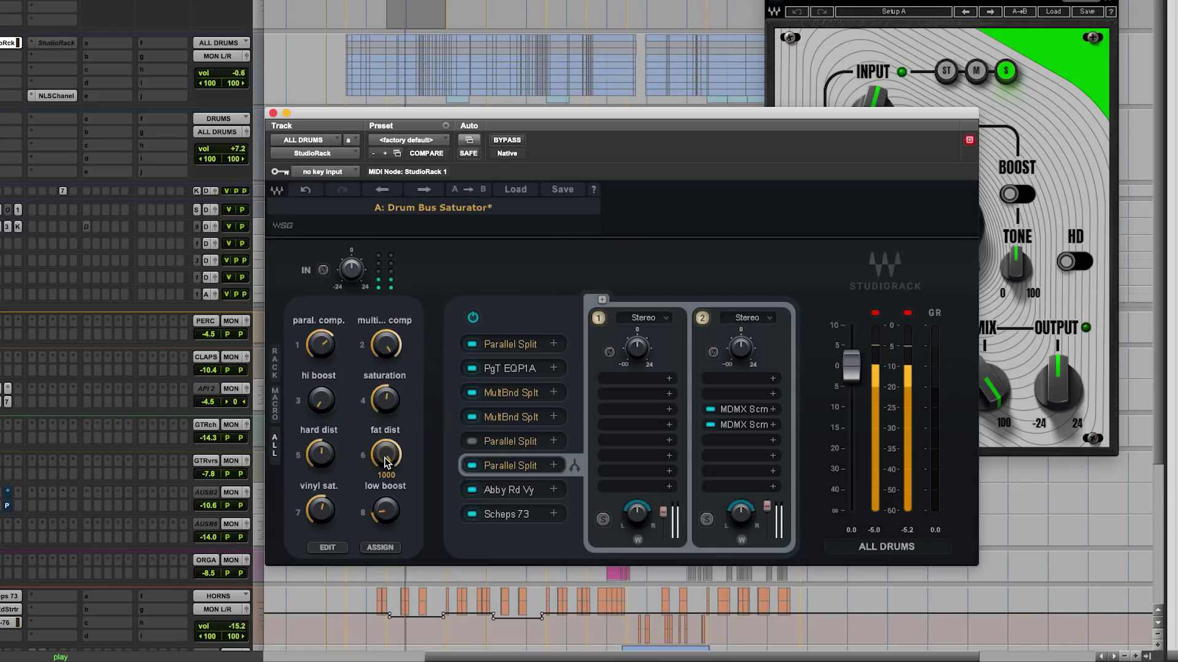
{"action": "left_click_drag", "start_coordinate": [386, 461], "coordinate": [386, 485]}
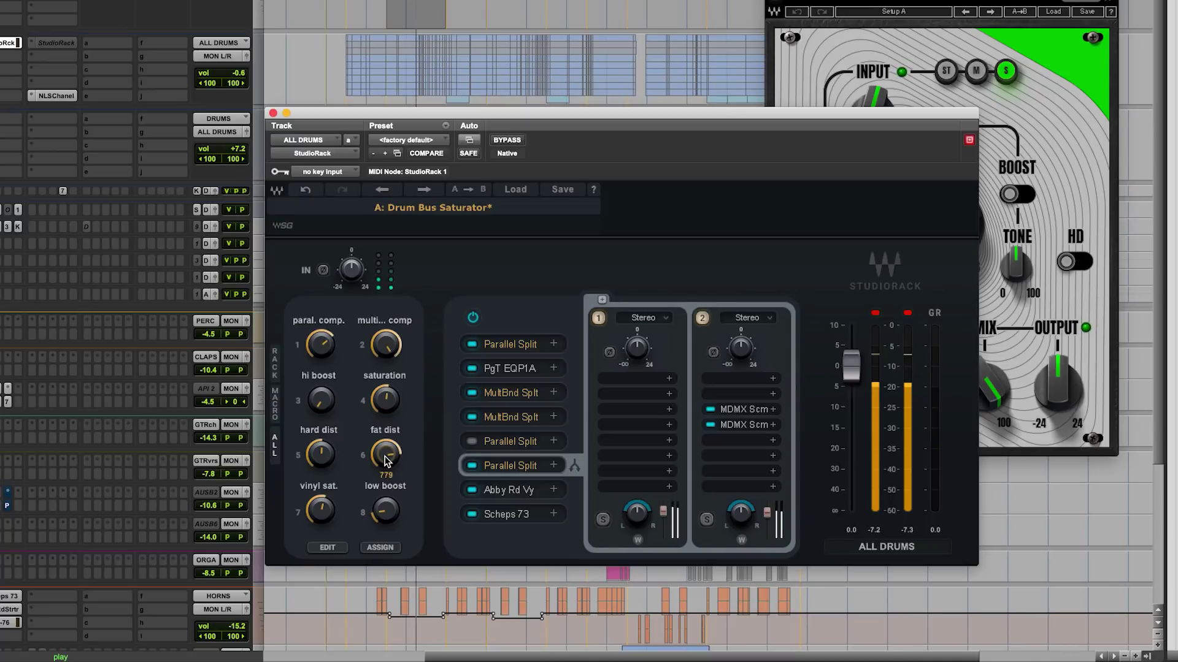
{"action": "left_click", "coordinate": [472, 442]}
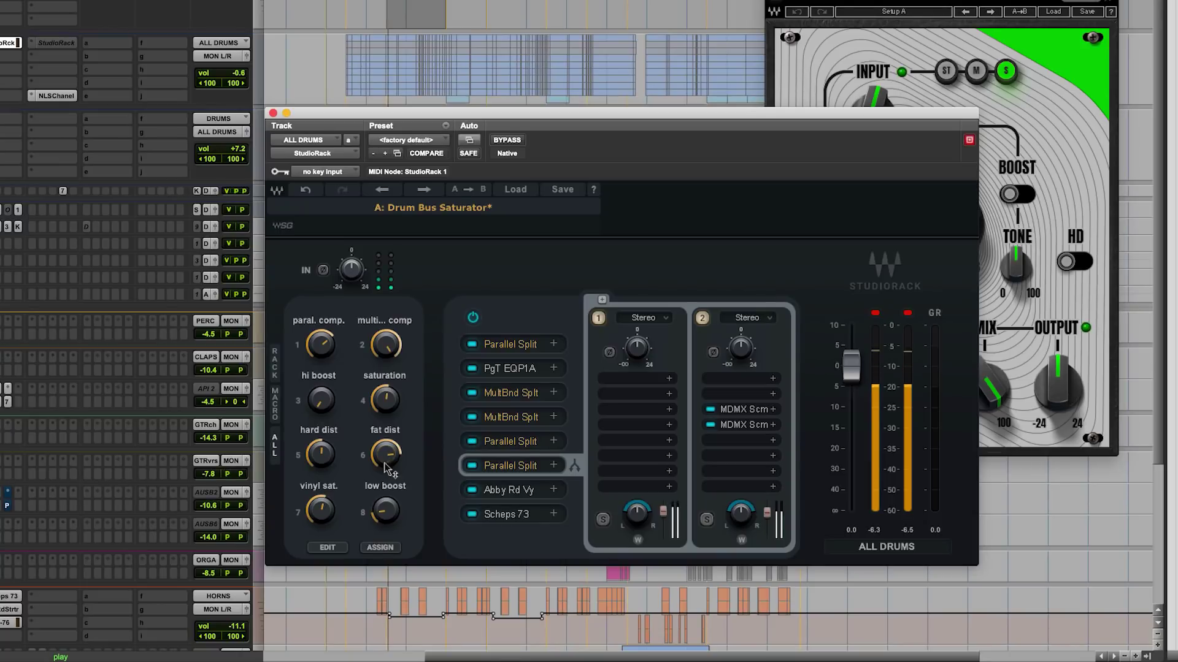
{"action": "left_click_drag", "start_coordinate": [319, 454], "coordinate": [384, 449]}
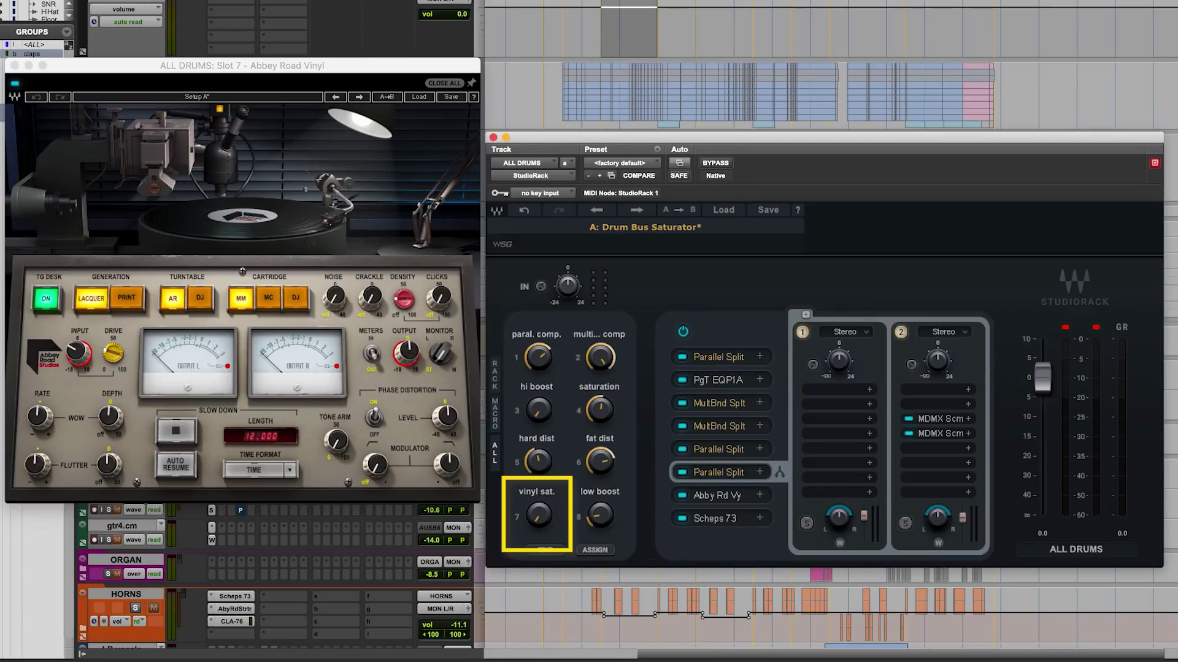
Step: Examine Abbey Road Vinyl's Input and Output controls, raise the vinyl sat. macro during playback, and ease back the distortion macros
{"action": "left_click", "coordinate": [79, 352]}
{"action": "left_click", "coordinate": [403, 355]}
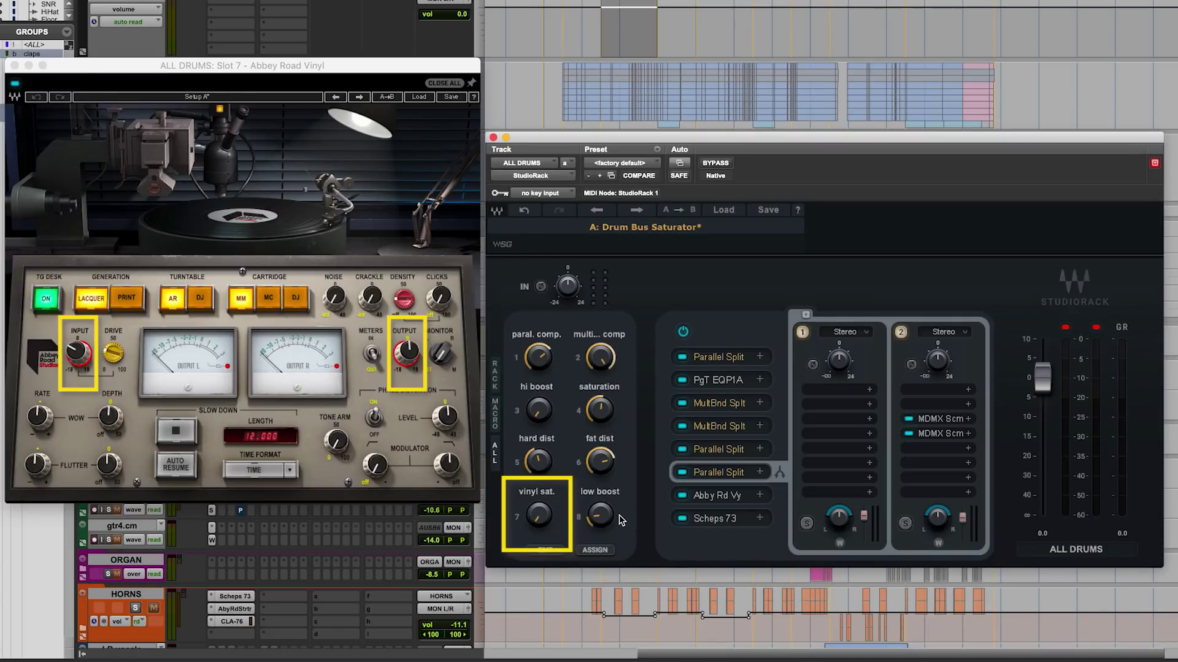
{"action": "key", "text": "space"}
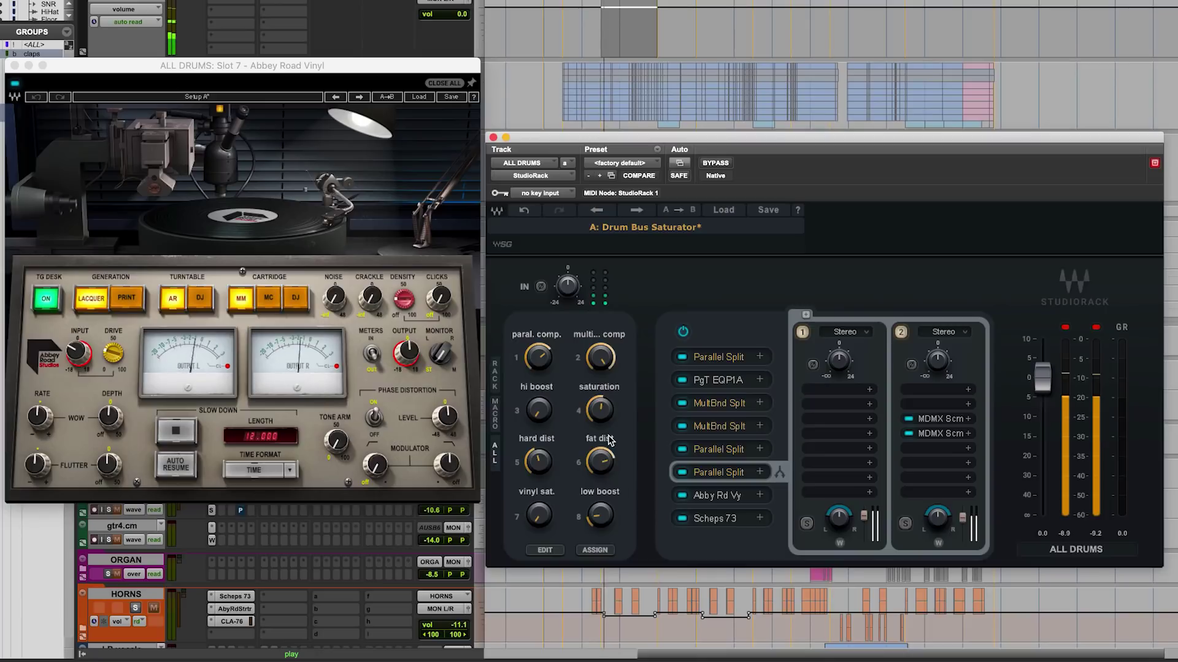
{"action": "mouse_move", "coordinate": [538, 518]}
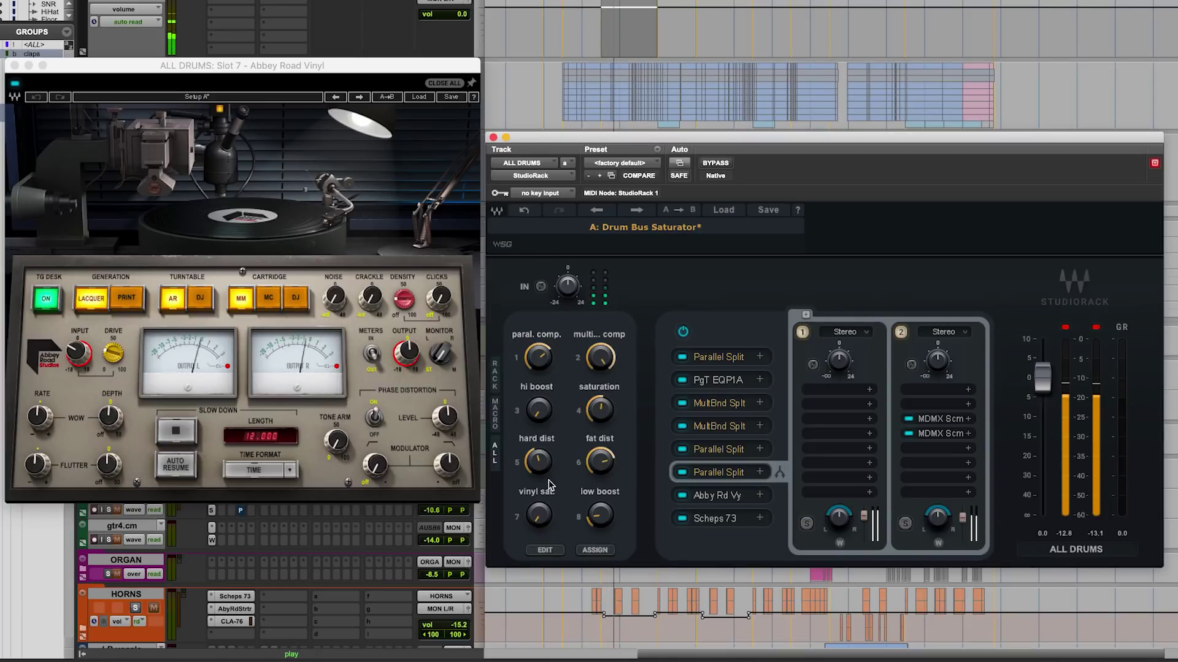
{"action": "left_click_drag", "start_coordinate": [546, 466], "coordinate": [545, 466]}
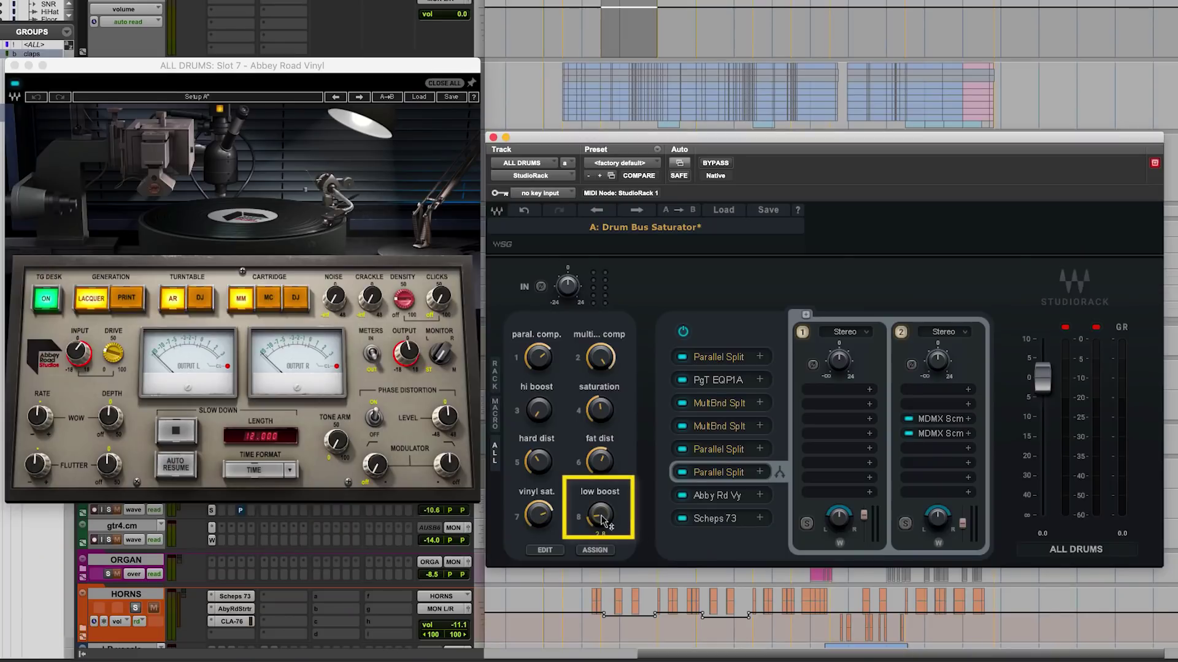
Step: Open Scheps 73 beside the rack, sweep the low boost macro up to about 6.6 during playback, and settle it at 3.3
{"action": "left_click", "coordinate": [735, 517]}
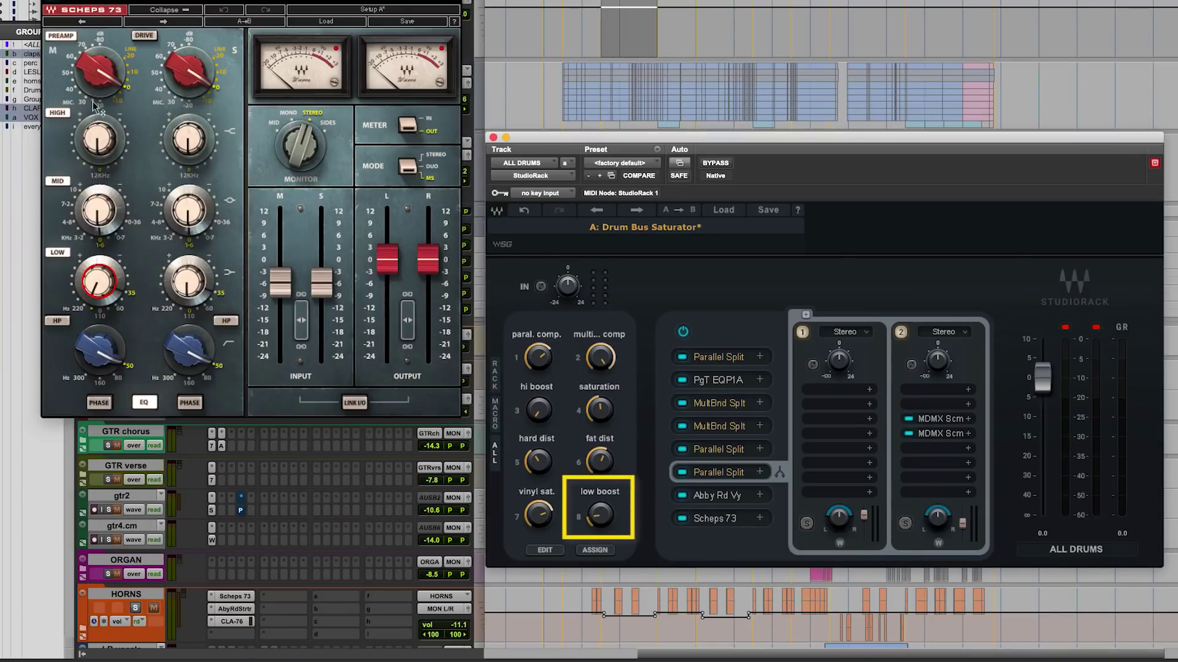
{"action": "left_click_drag", "start_coordinate": [178, 0], "coordinate": [162, 22]}
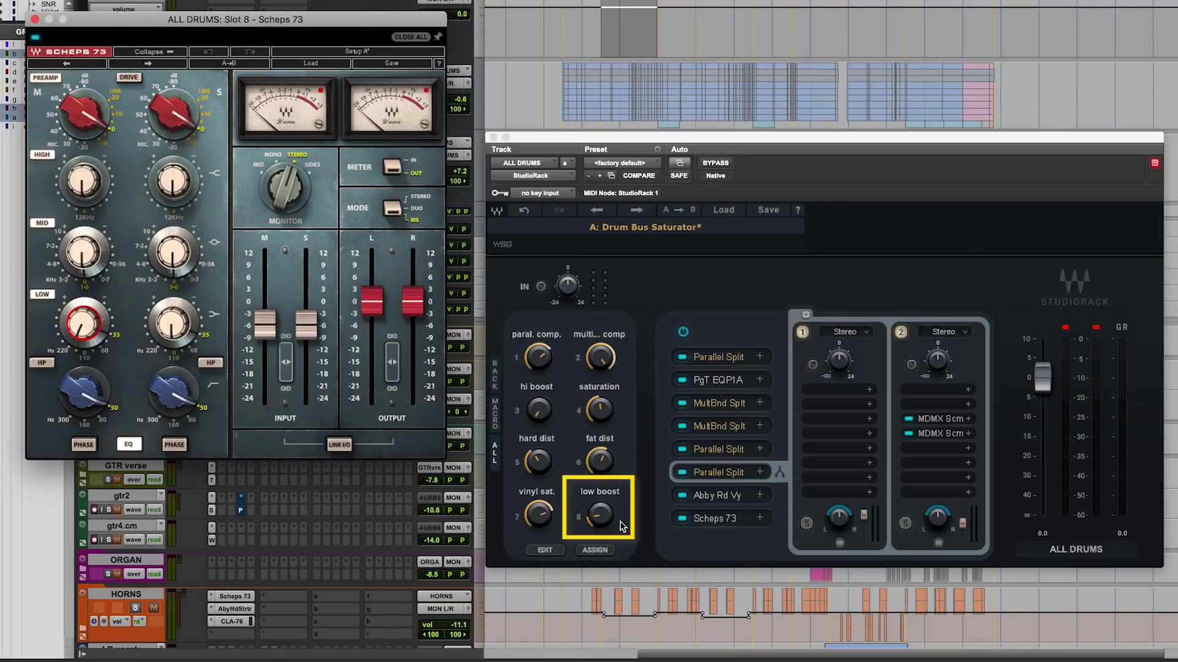
{"action": "key", "text": "space"}
{"action": "left_click_drag", "start_coordinate": [598, 516], "coordinate": [598, 500]}
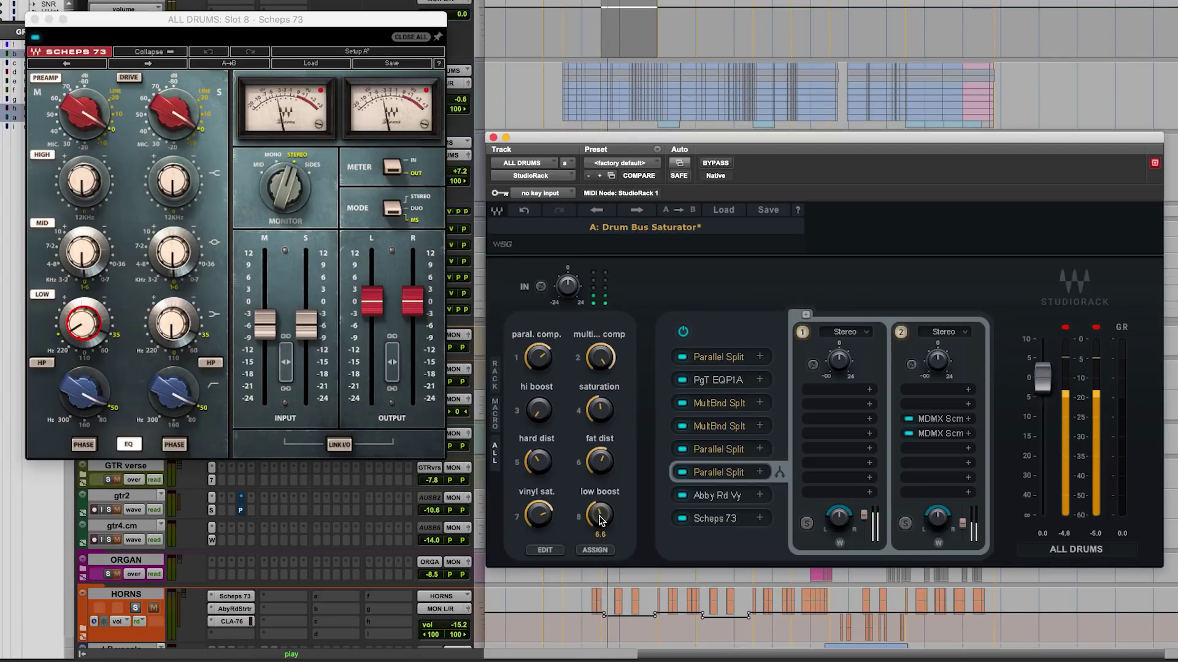
{"action": "left_click_drag", "start_coordinate": [599, 517], "coordinate": [599, 528]}
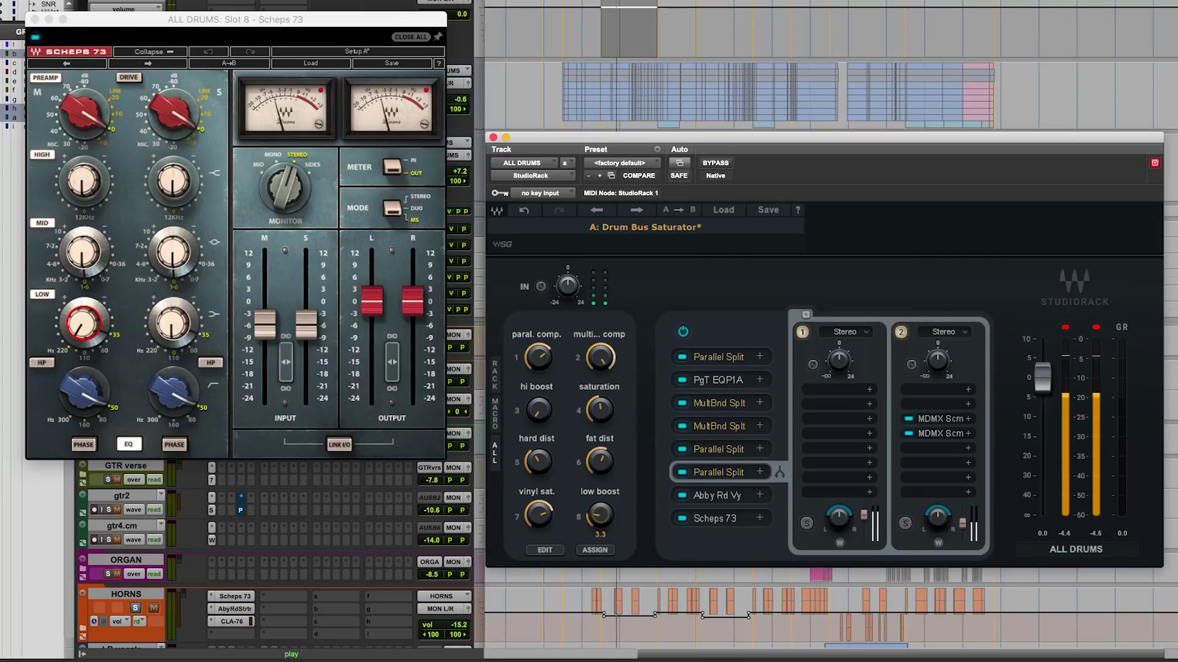
Step: Stop playback, close the Scheps 73 window and move the StudioRack window slightly higher
{"action": "key", "text": "space"}
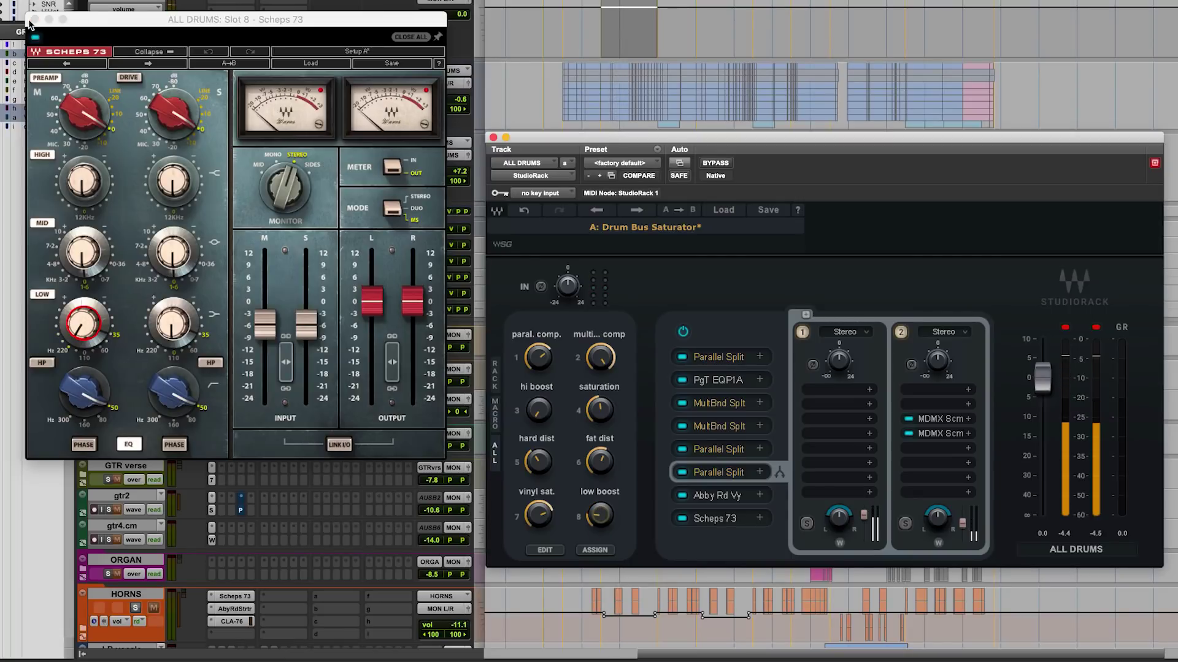
{"action": "left_click", "coordinate": [35, 19]}
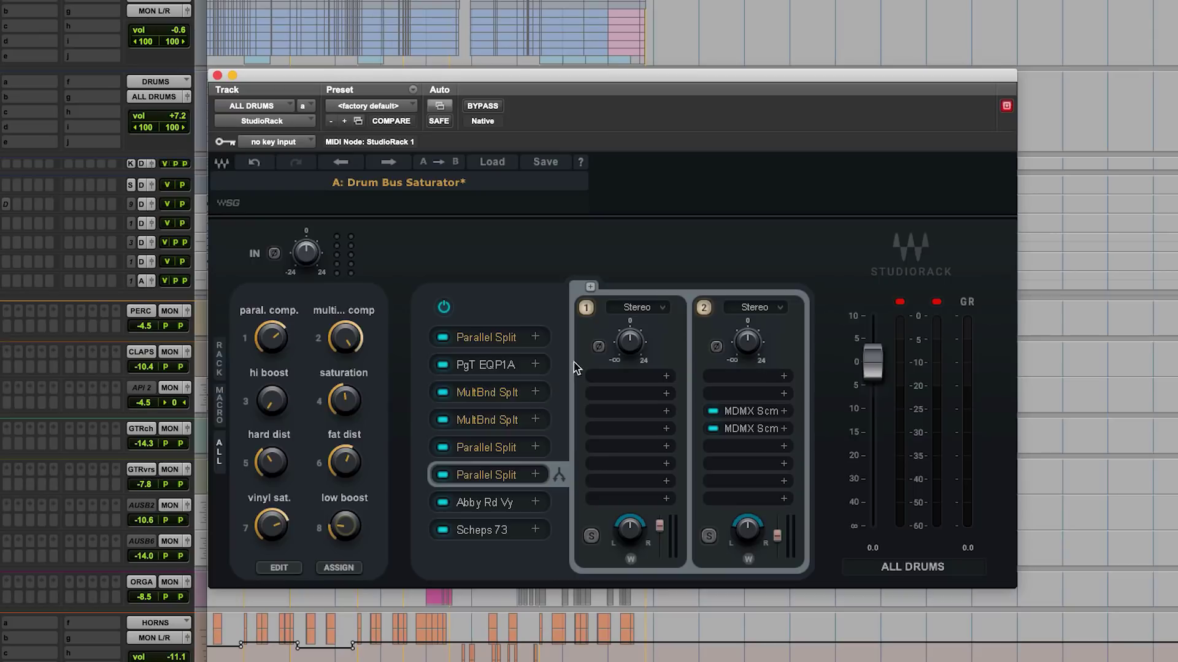
{"action": "left_click_drag", "start_coordinate": [633, 84], "coordinate": [630, 63]}
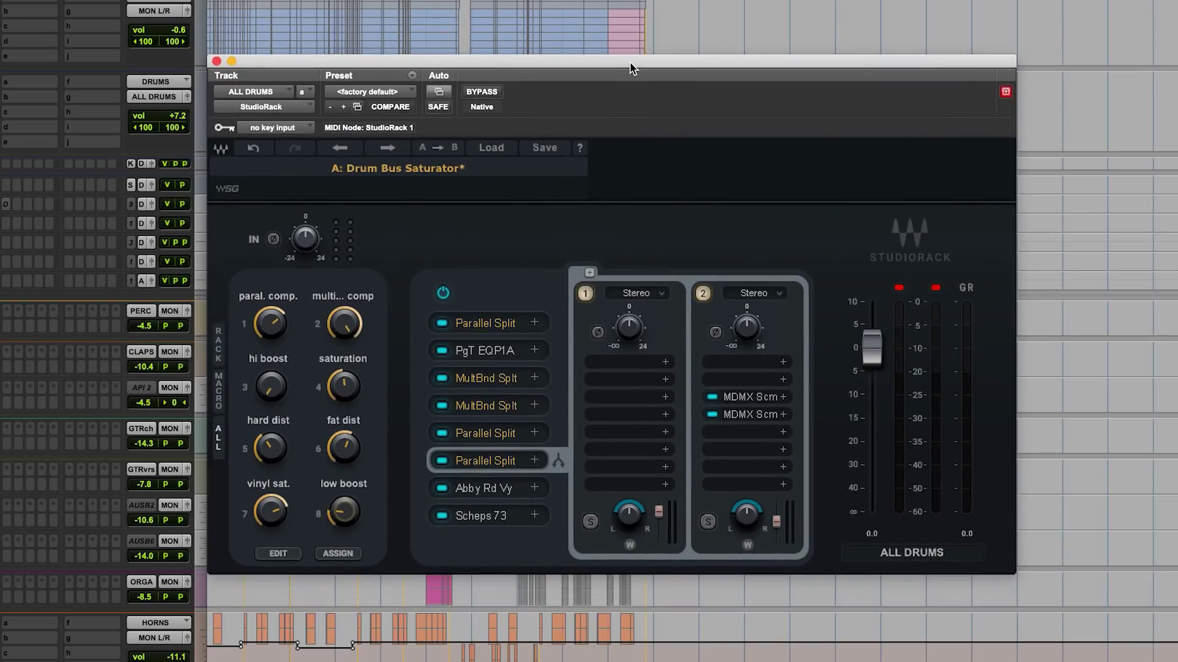